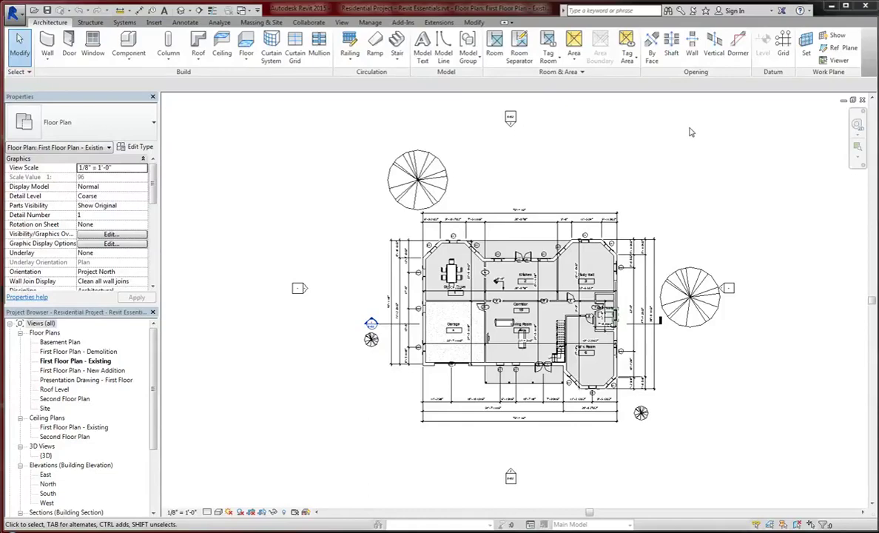
Start the Architectural Wall tool.
left_click(663, 141)
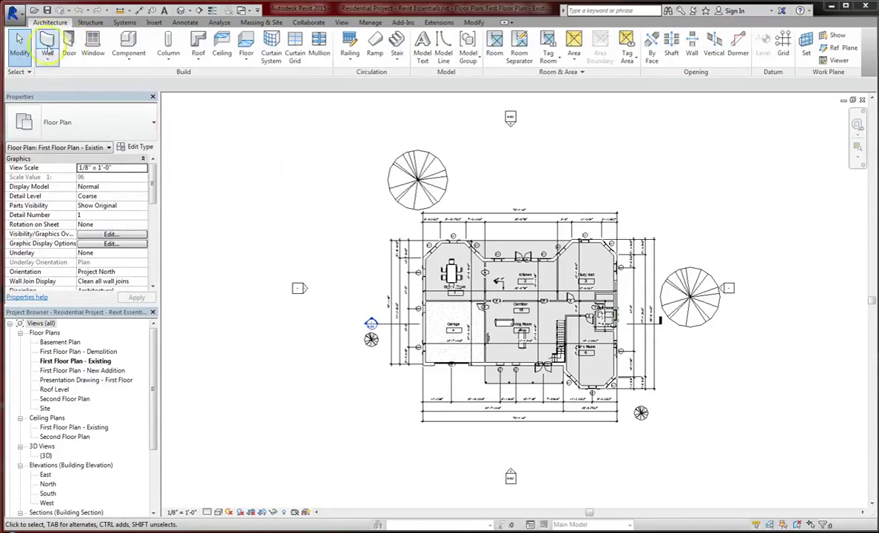
left_click(47, 57)
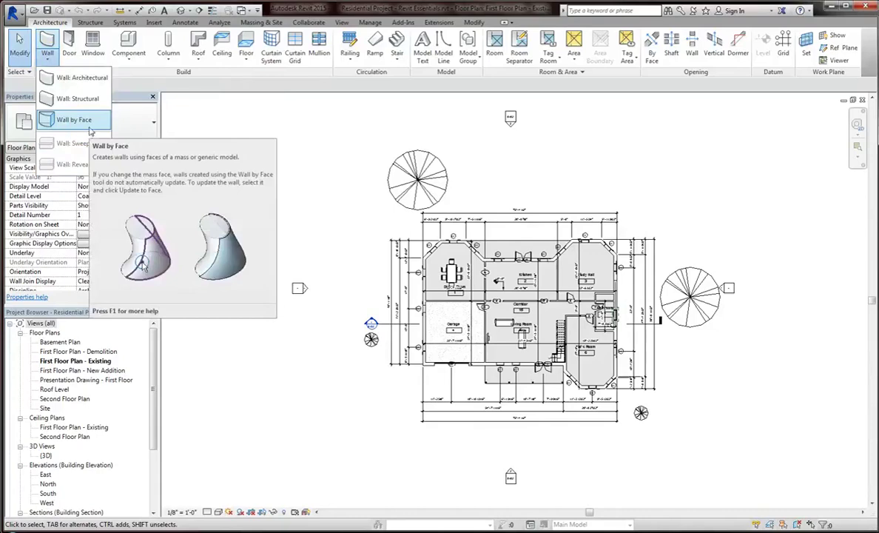
left_click(80, 77)
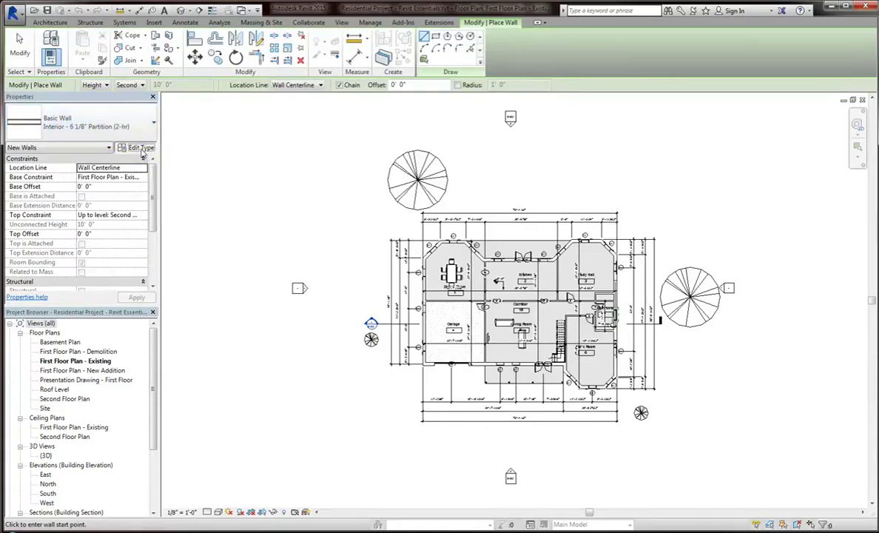
Duplicate the current wall type as 'Interior - 6 1/8" Partition (2-hr) Wall Sweeps & Reveal'.
left_click(142, 148)
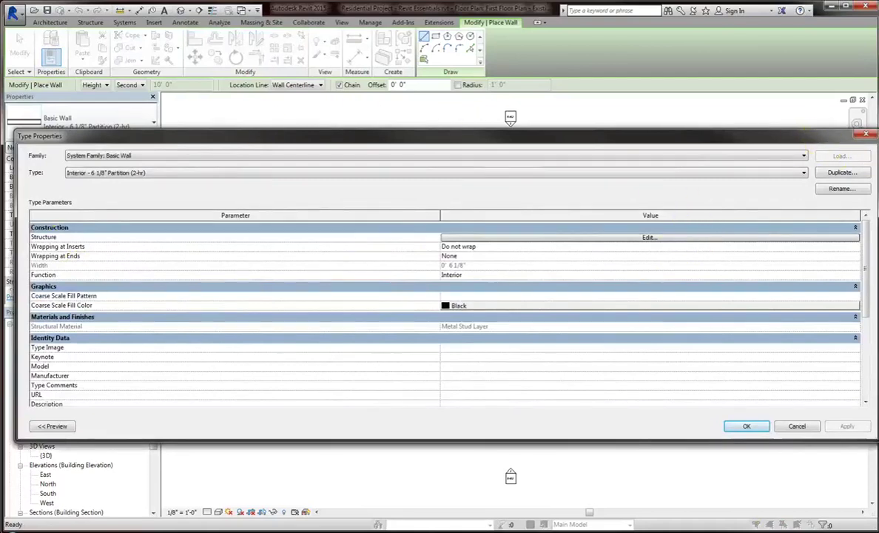
left_click_drag(840, 134, 828, 132)
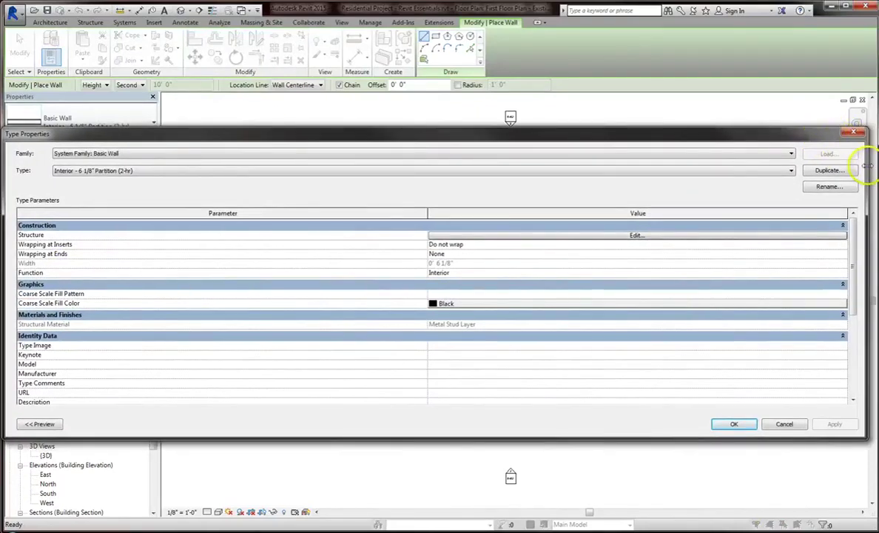
left_click_drag(866, 164, 514, 181)
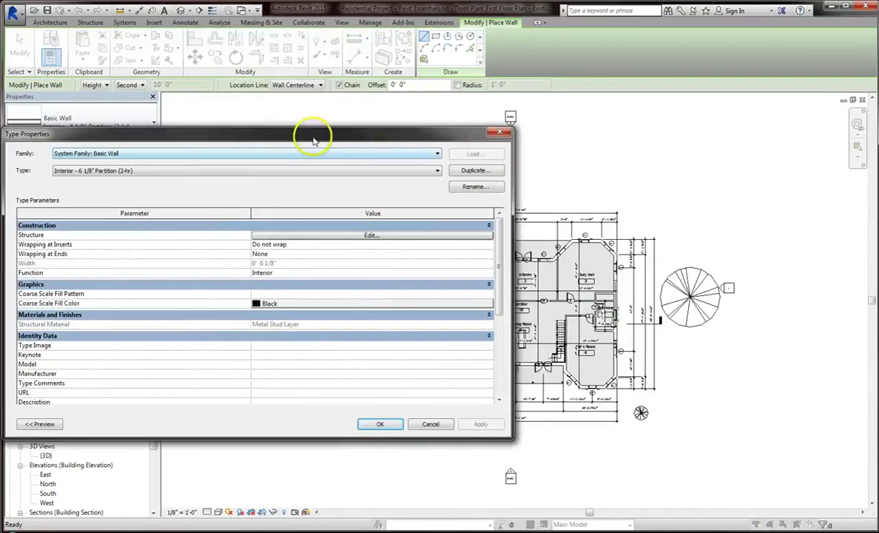
left_click_drag(314, 140, 430, 150)
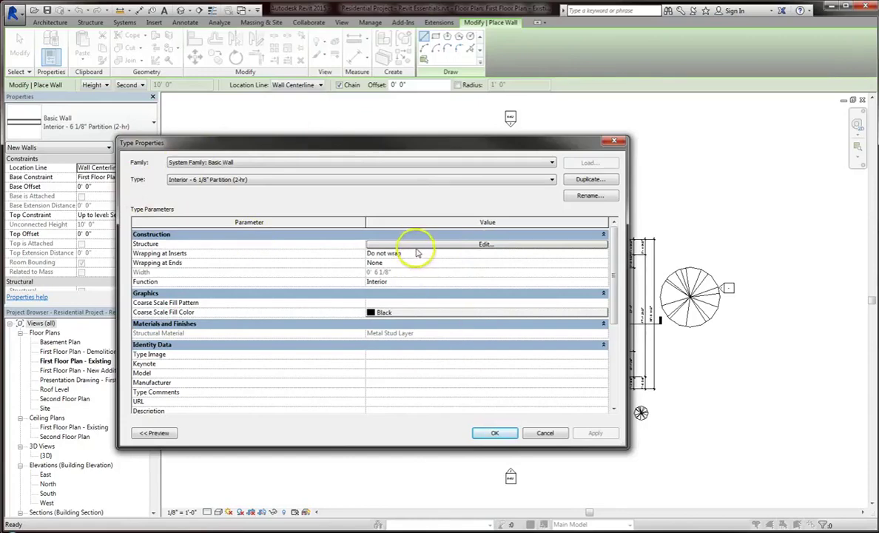
left_click(601, 180)
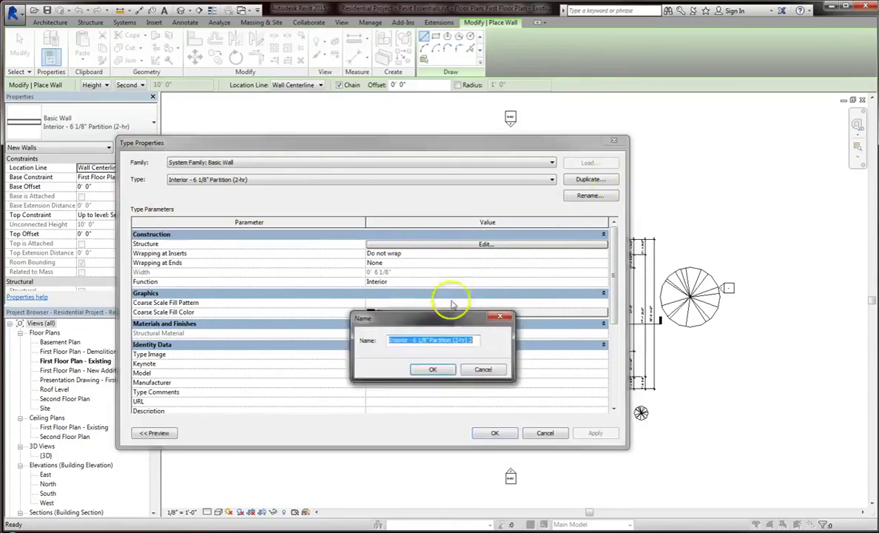
left_click(470, 340)
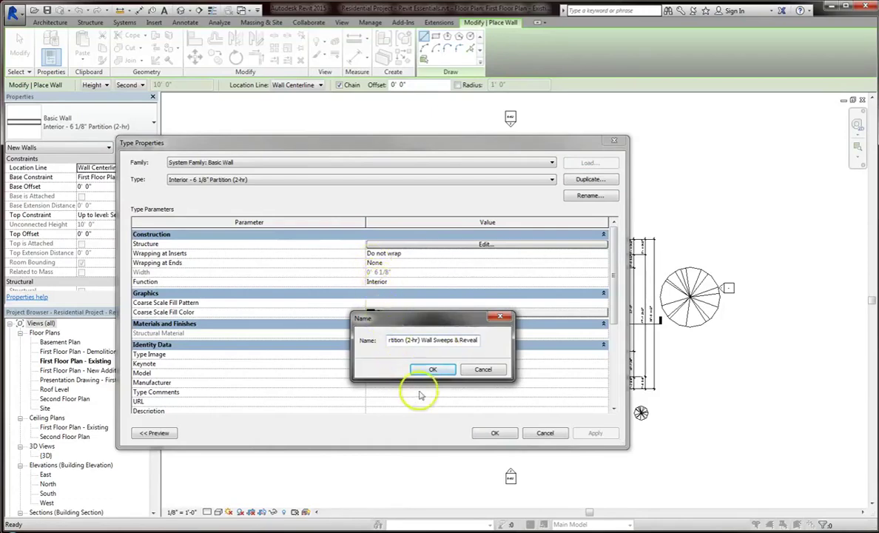
left_click(429, 370)
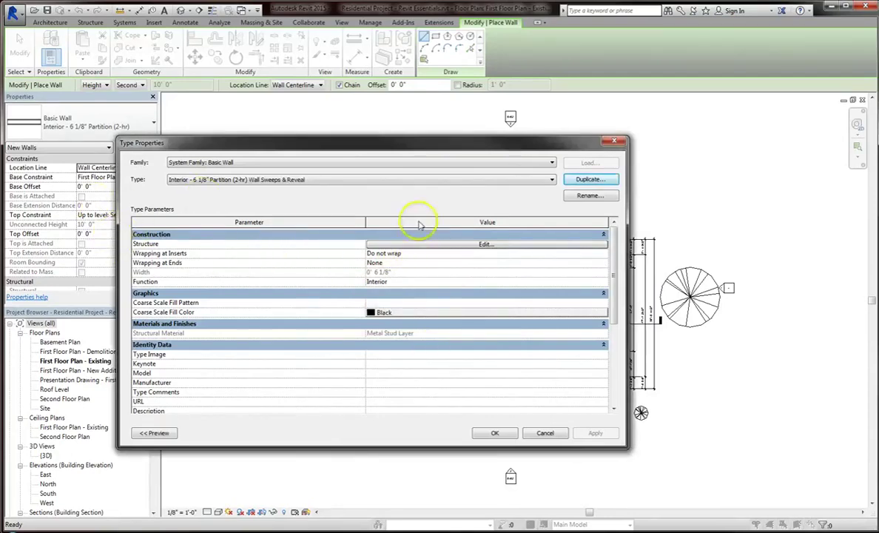
Open the wall type's seven-layer structure, review the layer thicknesses, and show the plan preview.
left_click(401, 244)
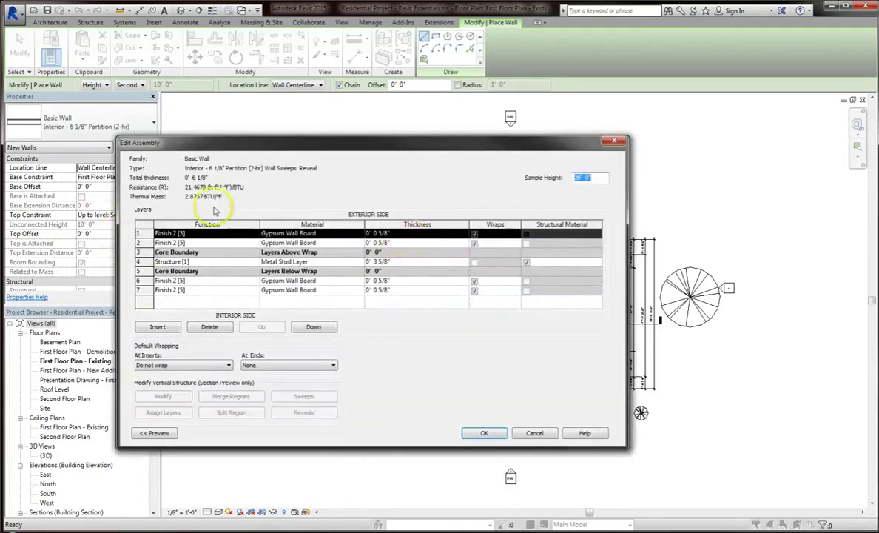
left_click_drag(290, 143, 432, 156)
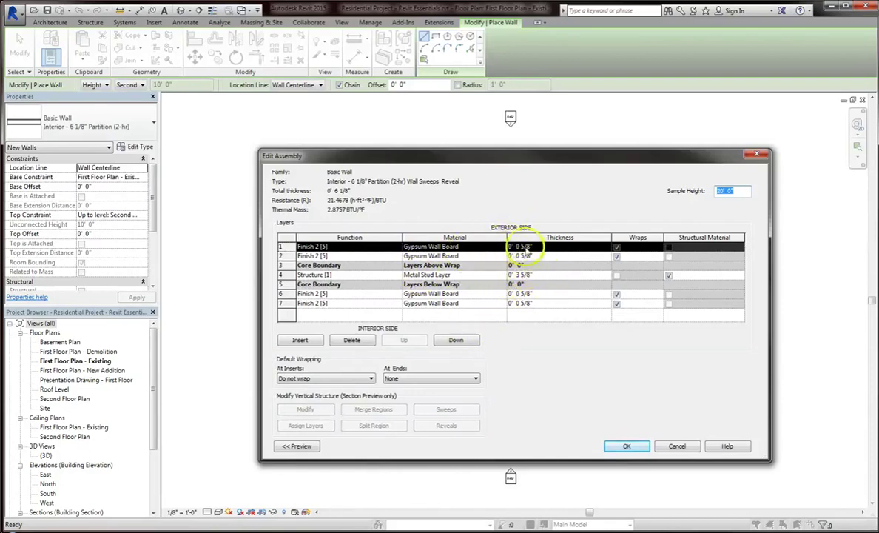
left_click(521, 247)
left_click(524, 294)
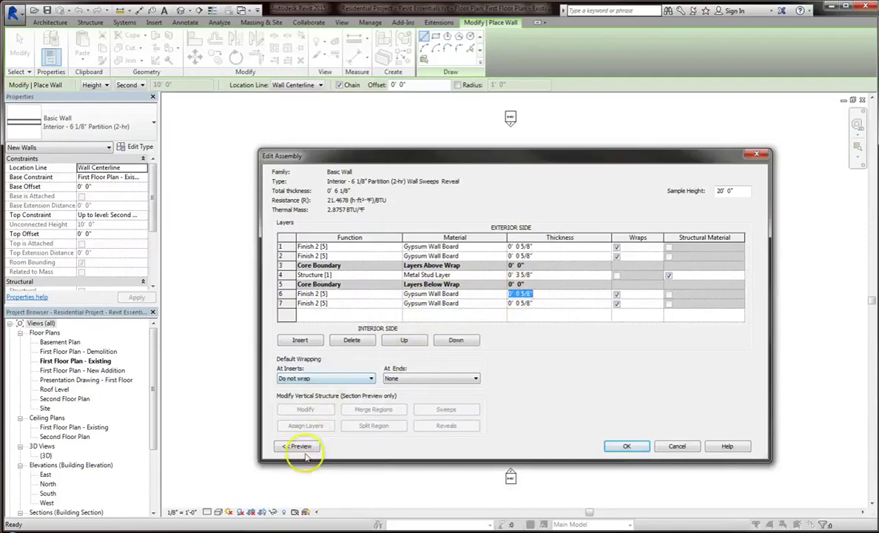
left_click(298, 446)
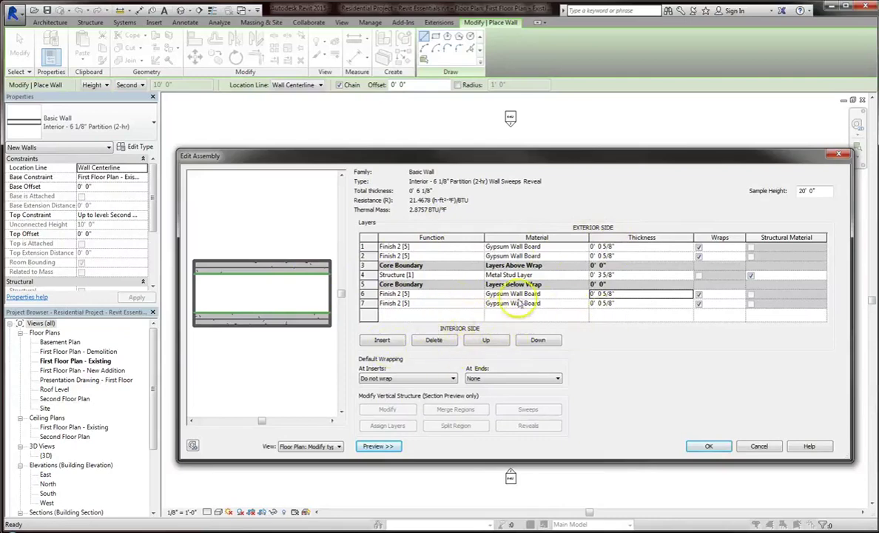
Delete layer 7, the interior gypsum board, leaving six layers totalling 5 1/2".
left_click(444, 304)
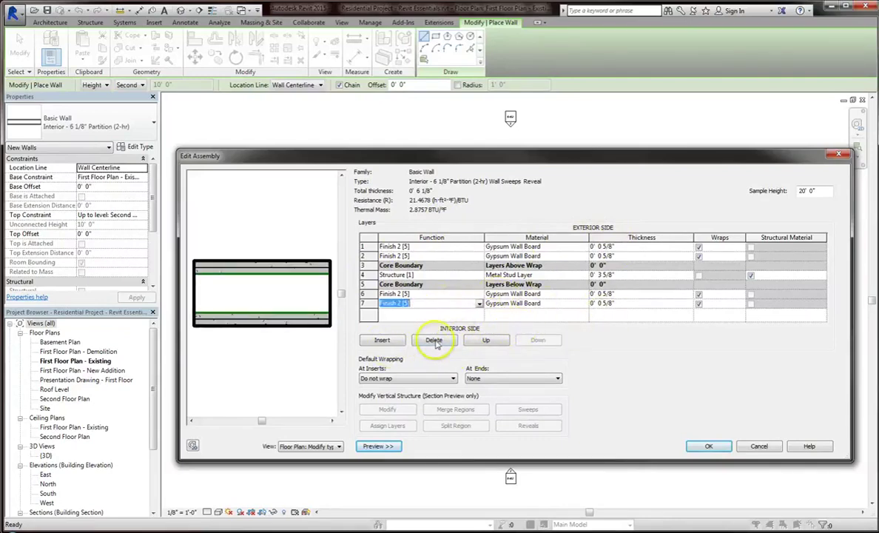
left_click(435, 341)
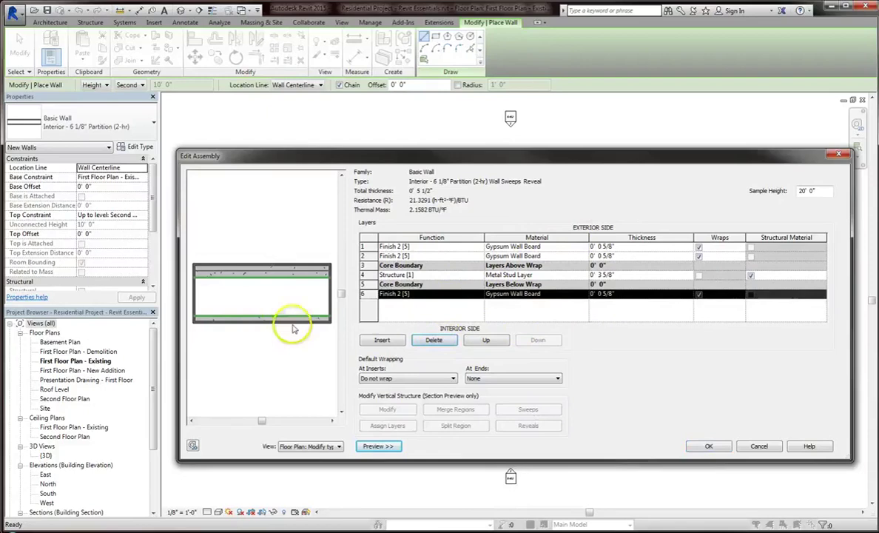
right_click(291, 271)
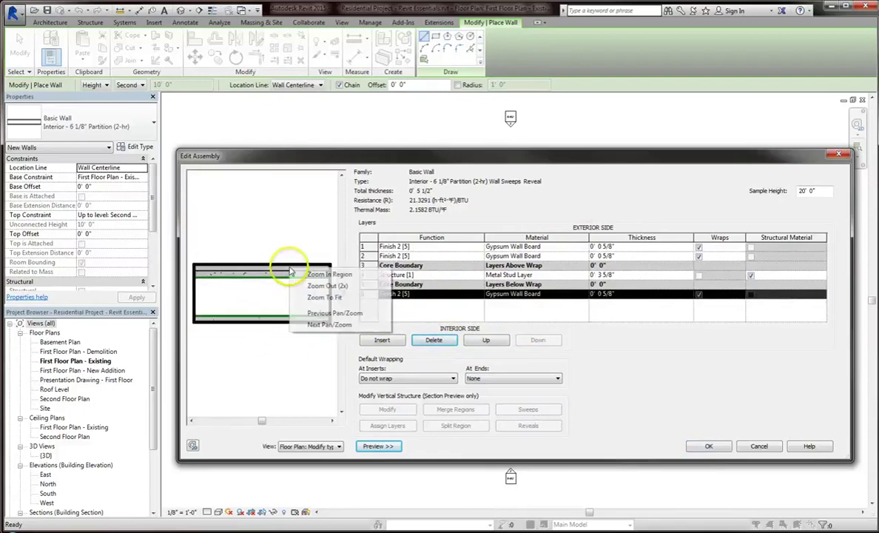
left_click(291, 271)
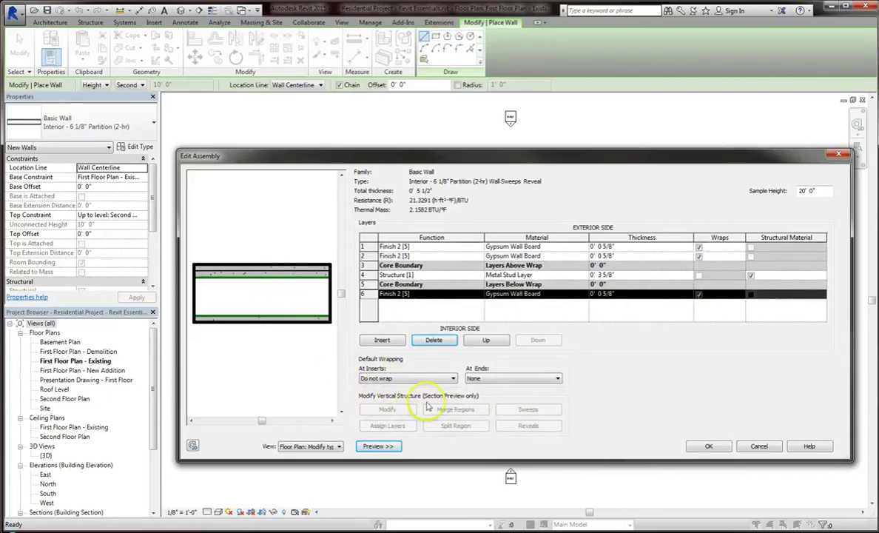
Preview the wall as Section: Modify type attributes with a 10' 0" sample height.
left_click(378, 446)
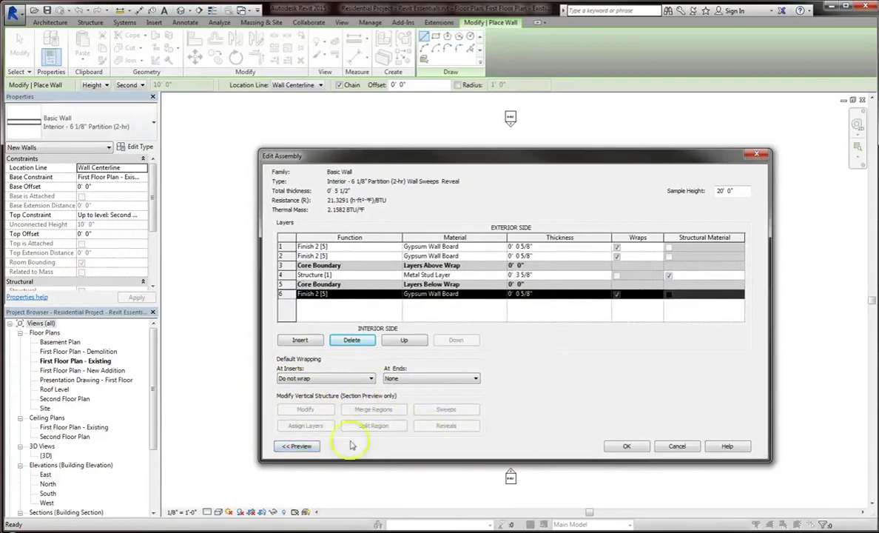
left_click(300, 446)
left_click(309, 447)
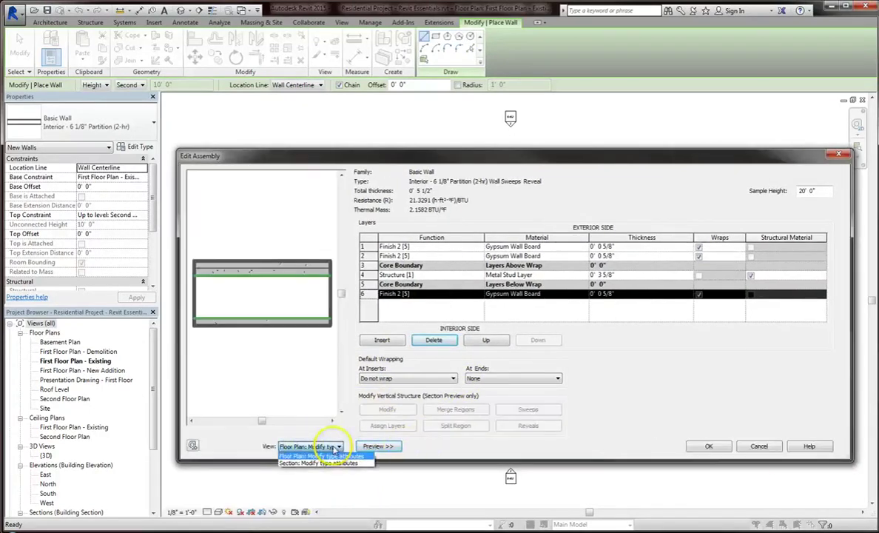
left_click(326, 464)
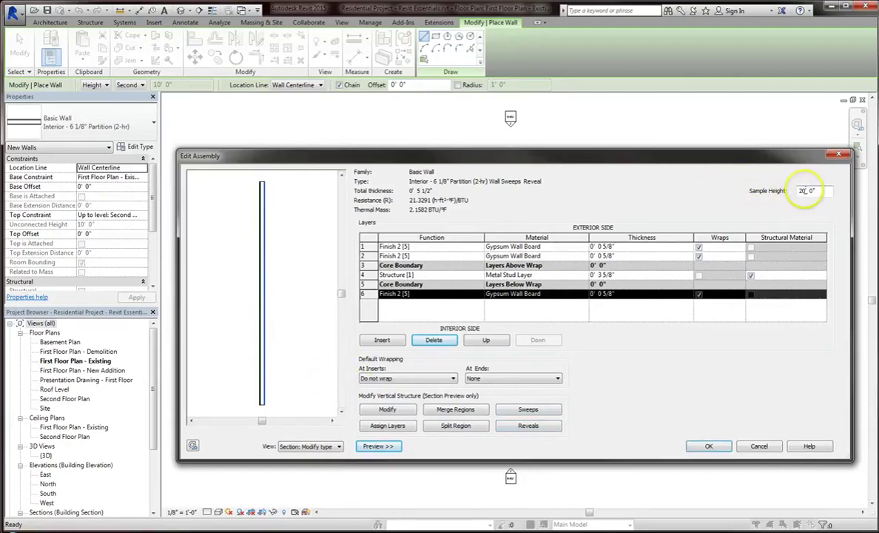
double_click(802, 190)
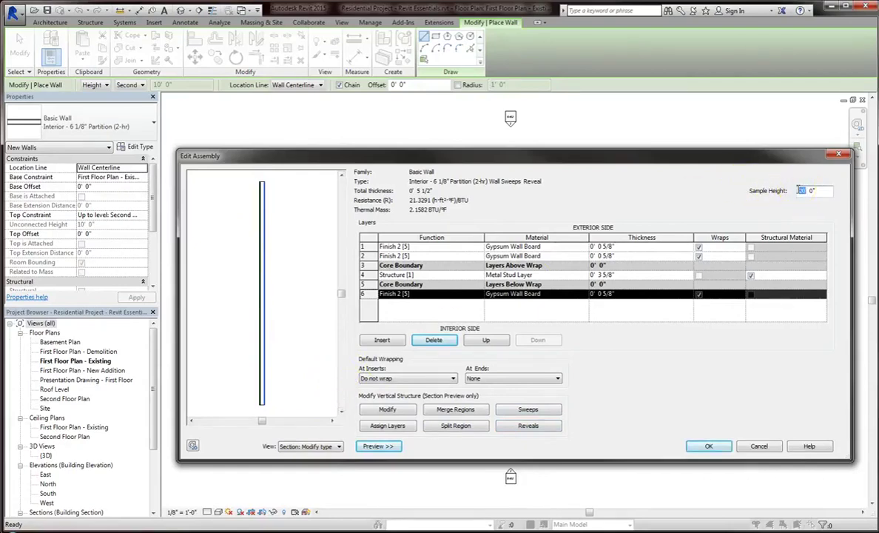
type("10")
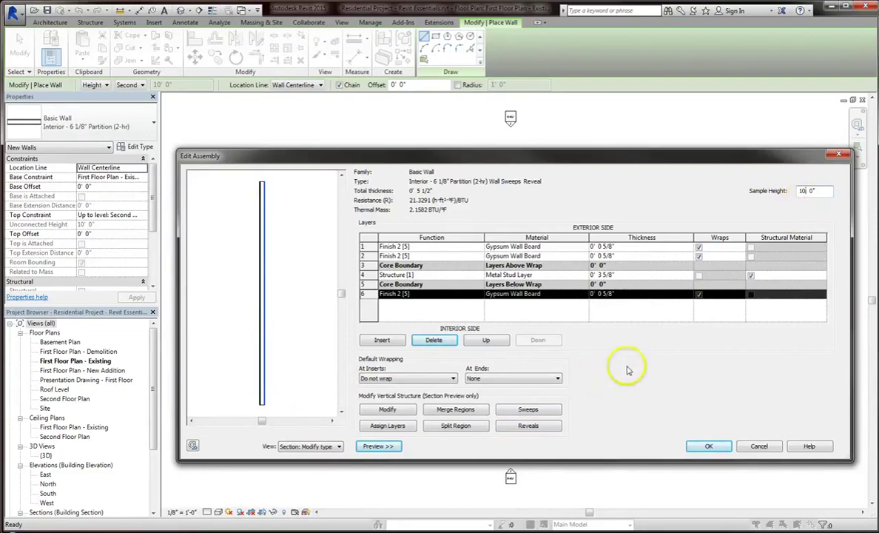
Add a wall sweep row with the Default profile at the base, exterior side.
left_click(528, 410)
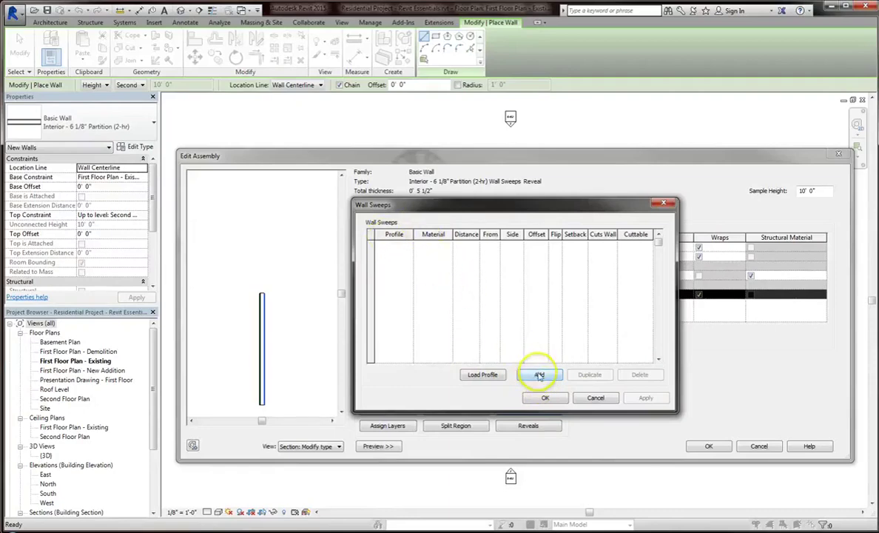
left_click(540, 376)
left_click(391, 244)
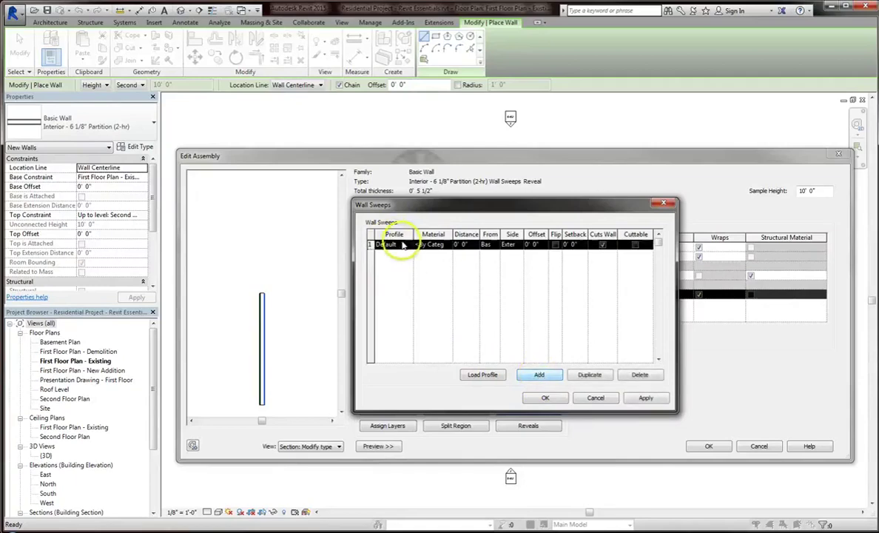
left_click(407, 245)
scroll(437, 270, "down", 2)
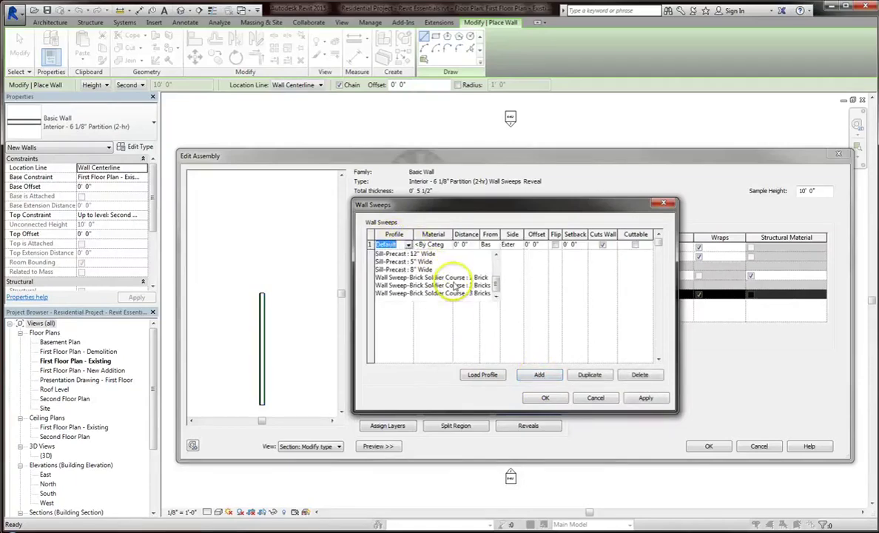
scroll(478, 285, "up", 3)
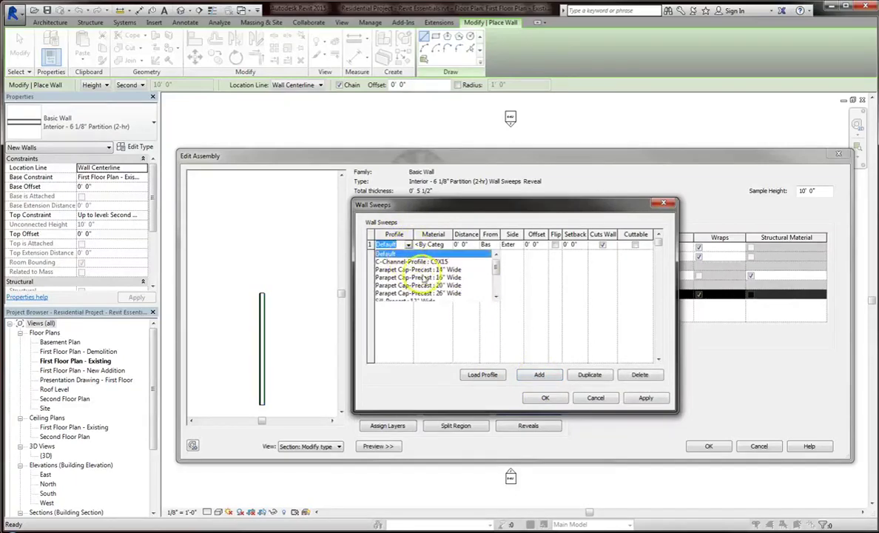
left_click(442, 323)
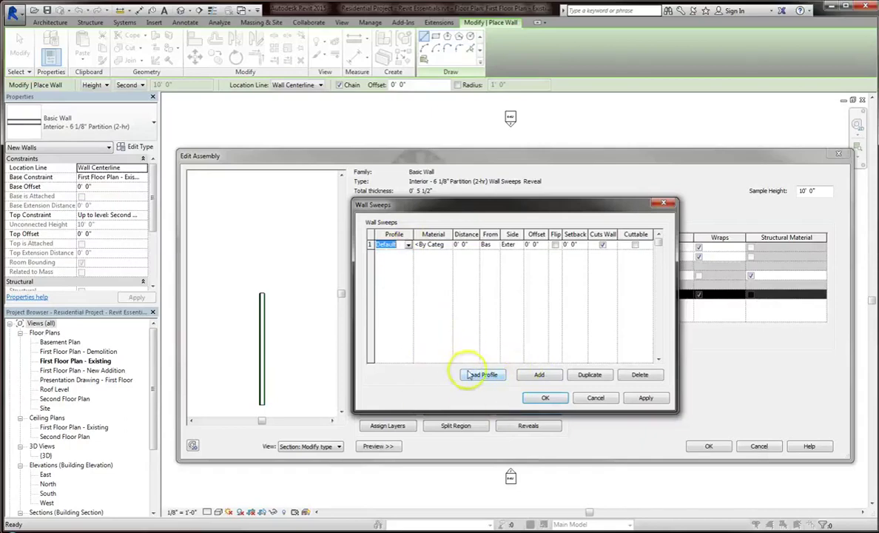
Load the Base 1.rfa profile from Profiles > Finish Carpentry.
left_click(481, 375)
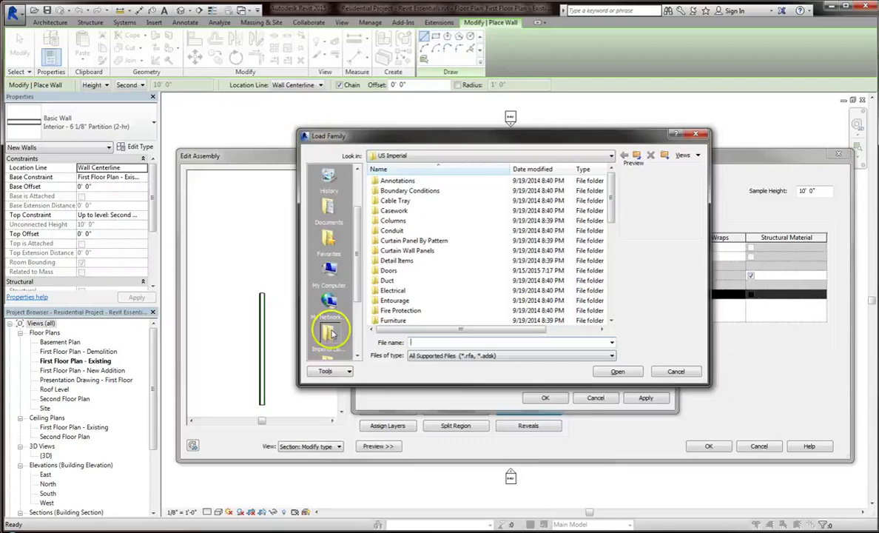
mouse_move(357, 295)
left_mouse_down()
mouse_move(358, 326)
mouse_move(353, 262)
mouse_move(362, 280)
left_mouse_up()
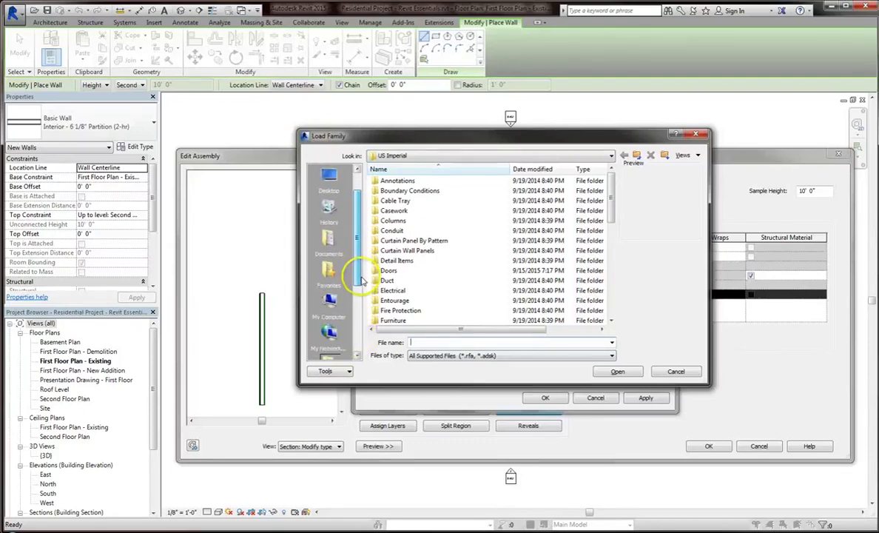
mouse_move(608, 186)
left_mouse_down()
mouse_move(614, 236)
mouse_move(509, 282)
left_mouse_up()
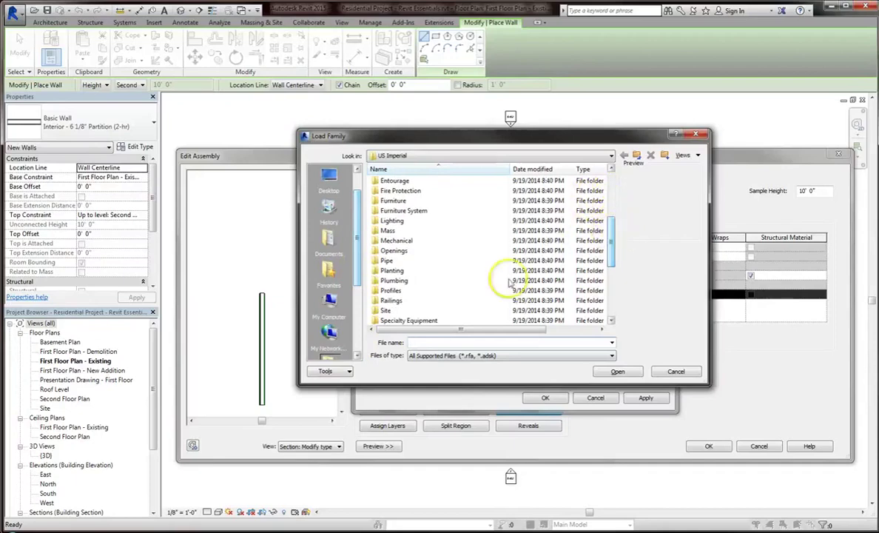
double_click(392, 290)
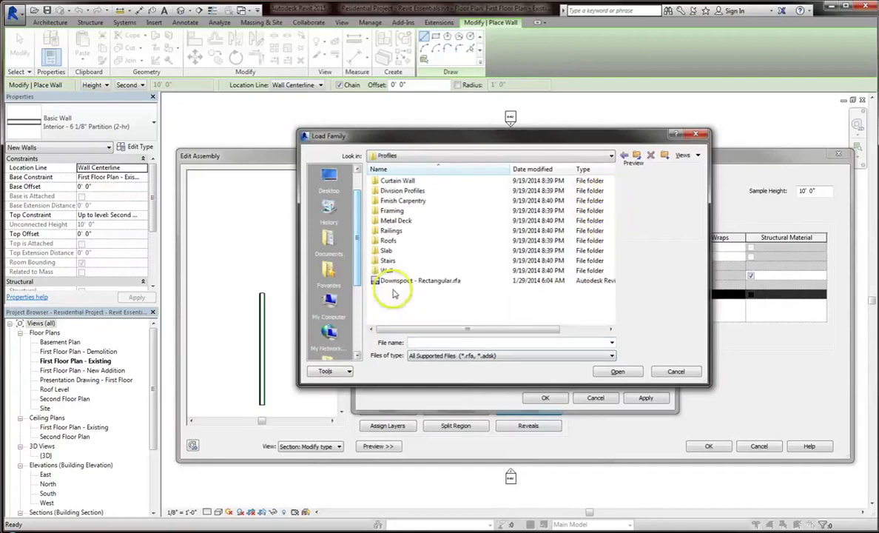
double_click(419, 203)
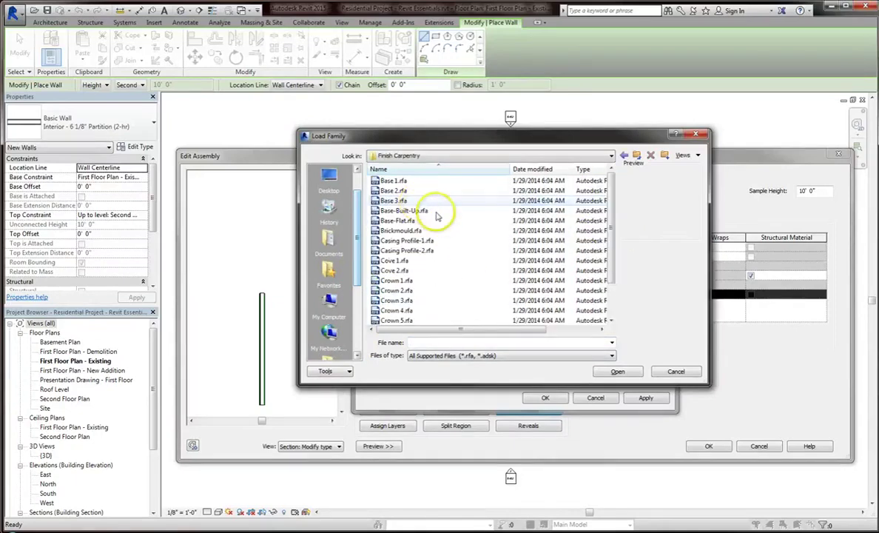
left_click(404, 190)
left_click(404, 181)
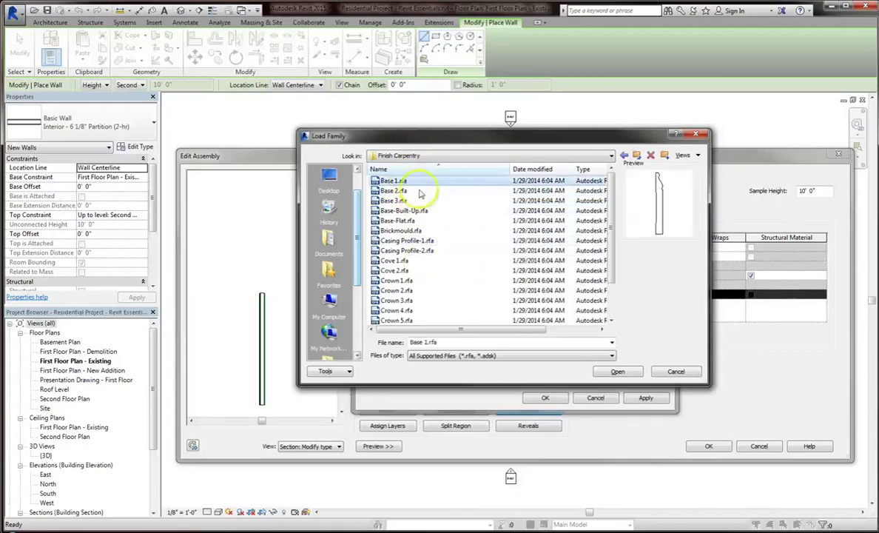
double_click(387, 185)
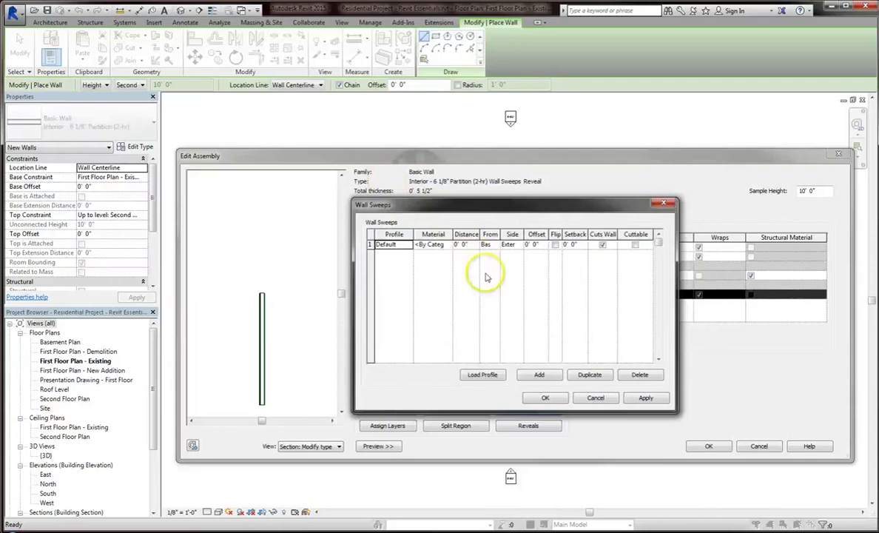
Load the Crown 5.rfa profile from Profiles > Finish Carpentry.
left_click(482, 374)
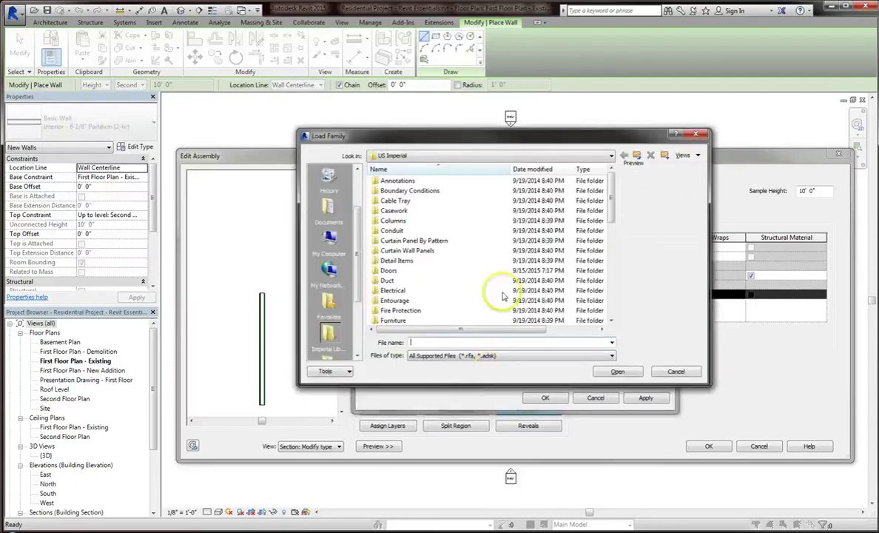
left_click_drag(615, 201, 614, 250)
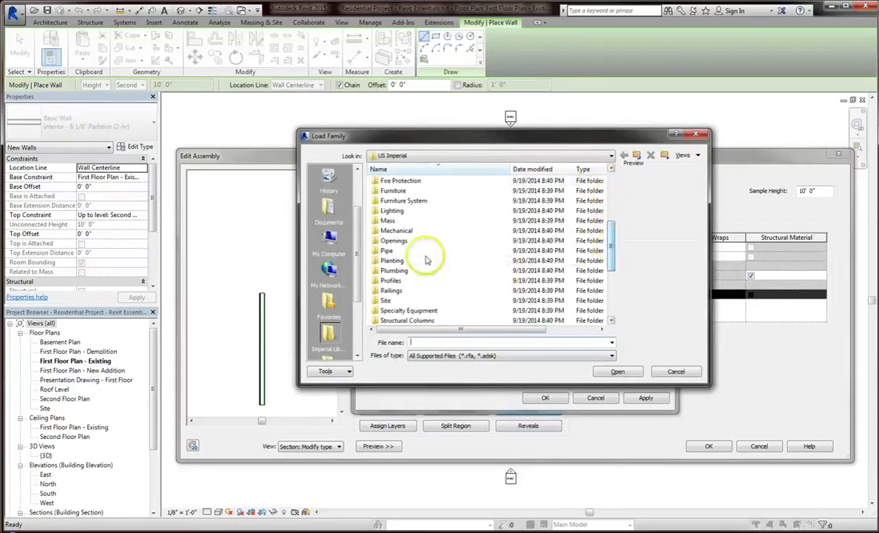
scroll(422, 274, "down", 1)
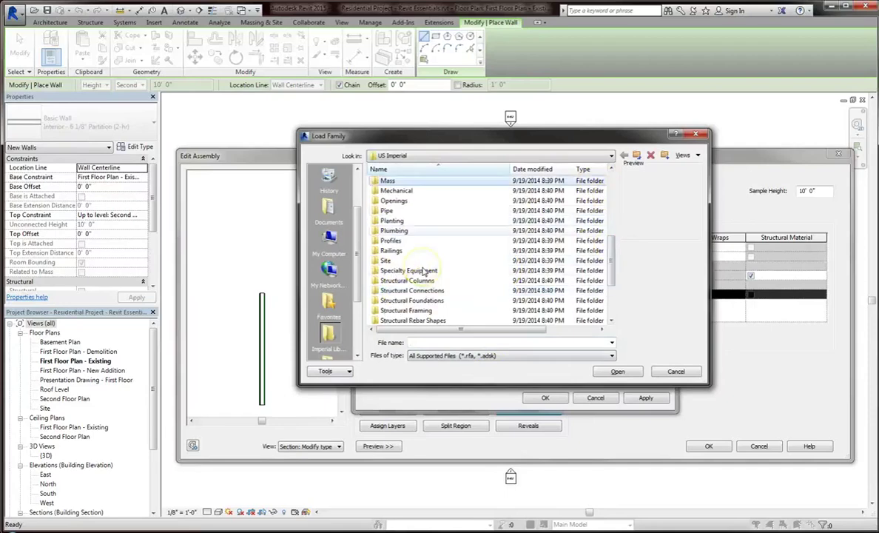
scroll(424, 271, "up", 1)
double_click(399, 275)
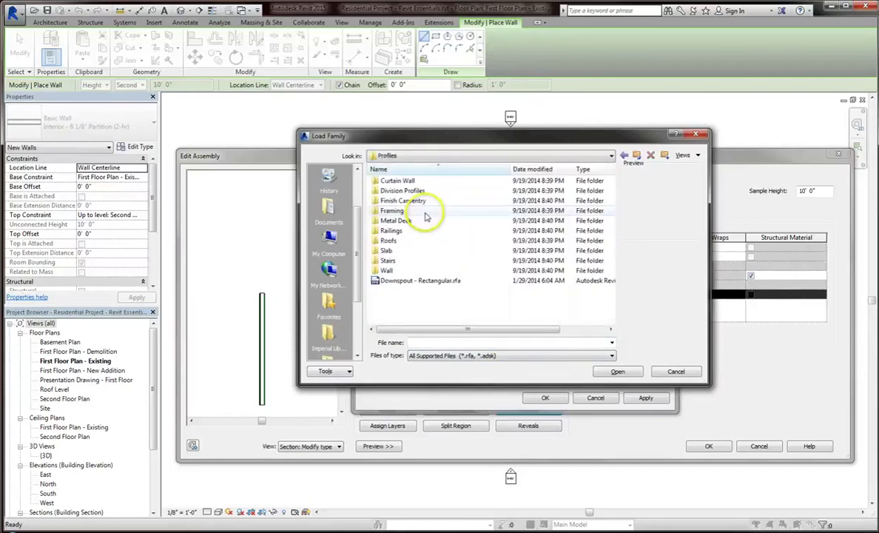
double_click(405, 201)
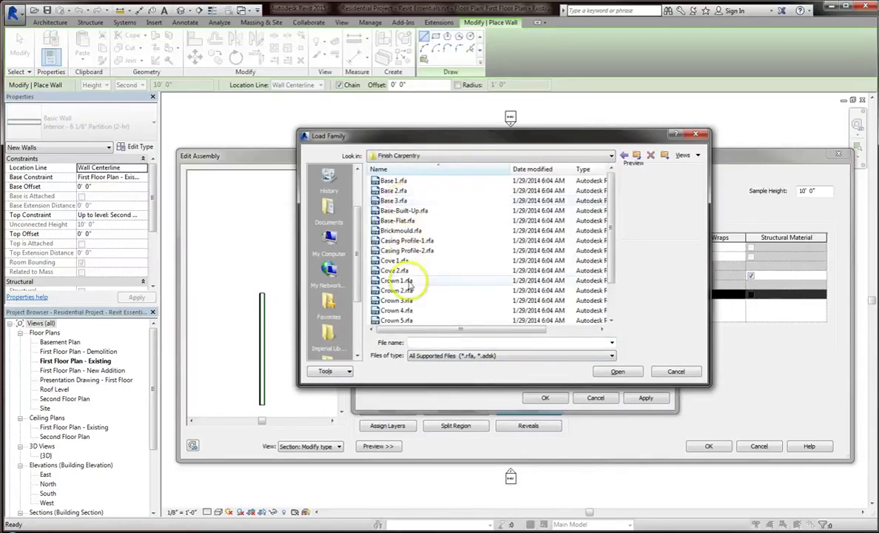
left_click(396, 281)
left_click(409, 302)
left_click(407, 283)
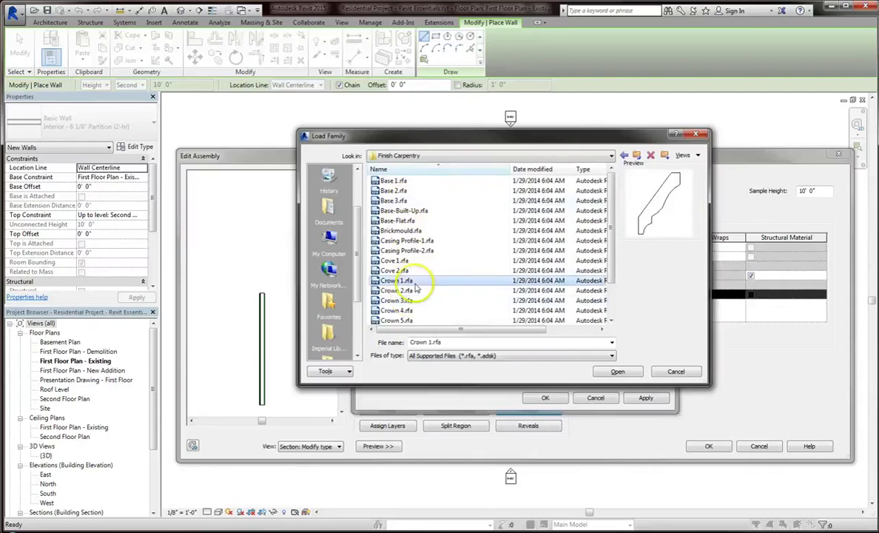
left_click(409, 321)
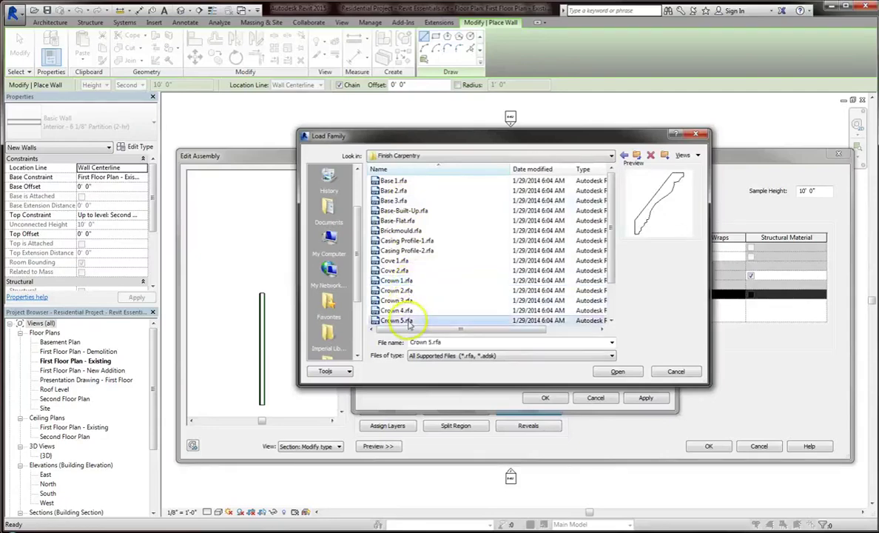
double_click(409, 321)
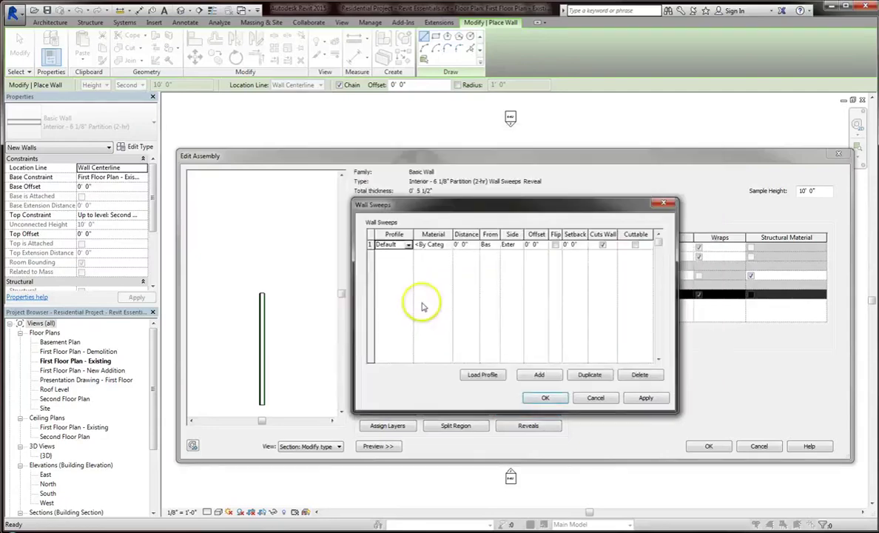
Give the first sweep the Base 1 : 5 1/2" x 5/8" profile, apply, and confirm.
left_click(408, 245)
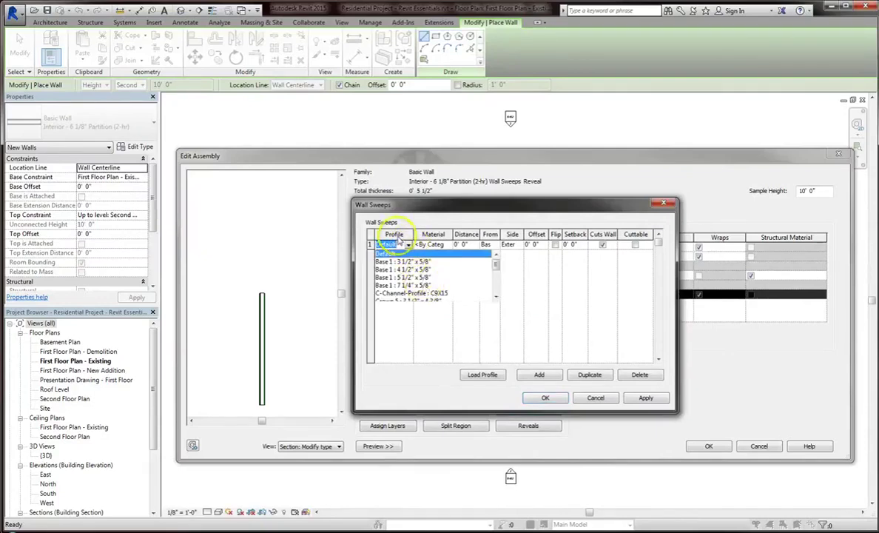
left_click(419, 277)
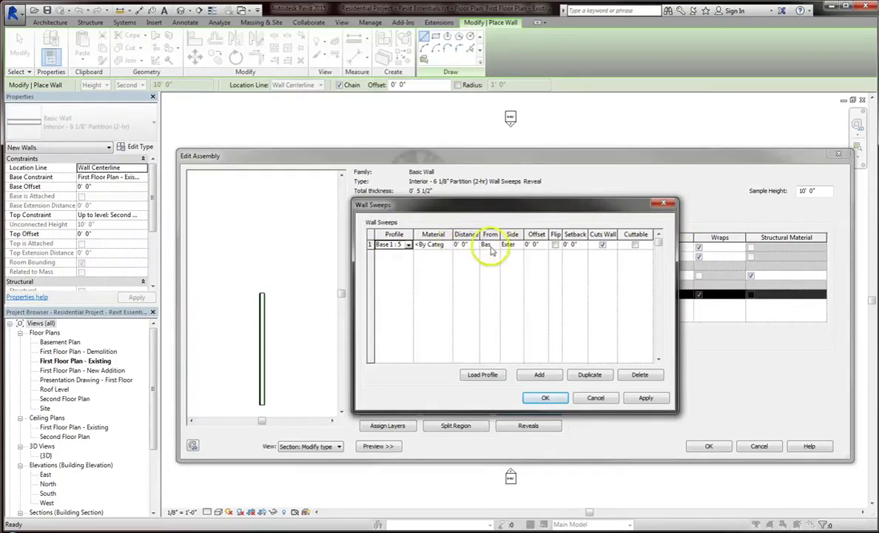
left_click_drag(522, 236, 549, 236)
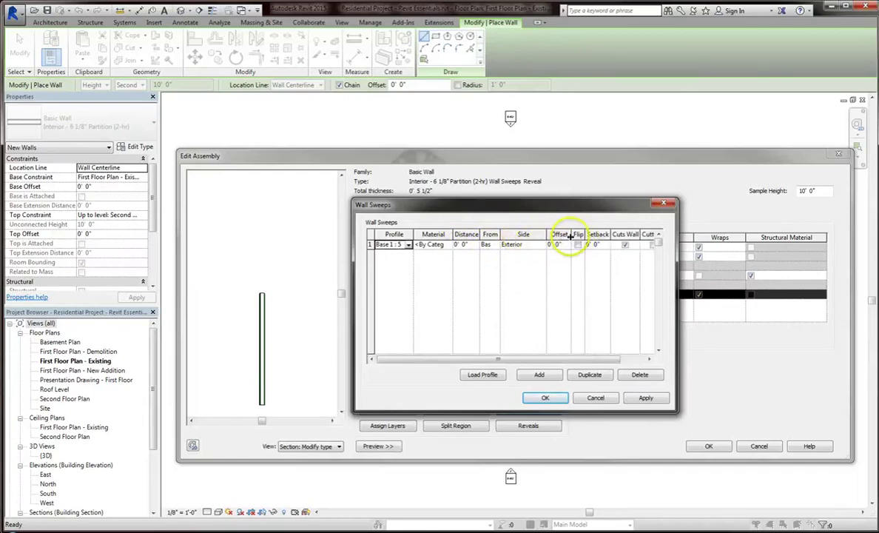
left_click_drag(570, 236, 538, 236)
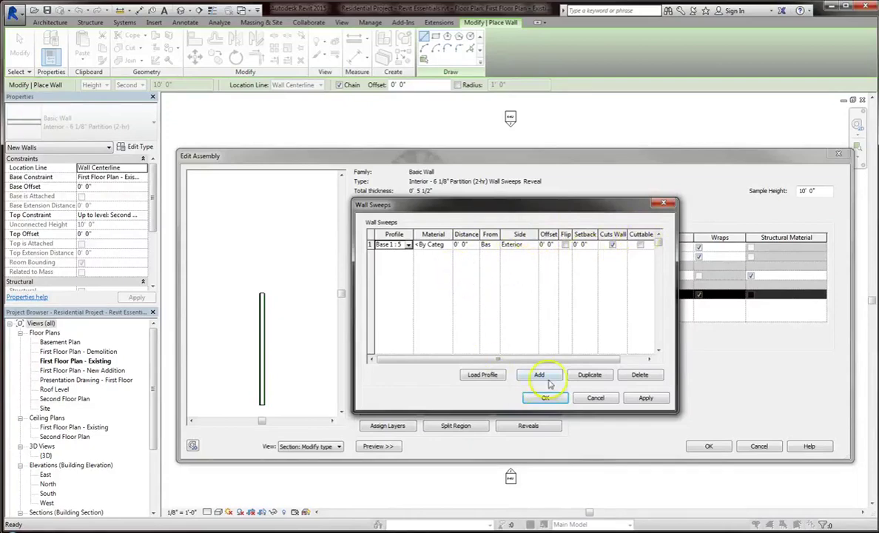
left_click(645, 397)
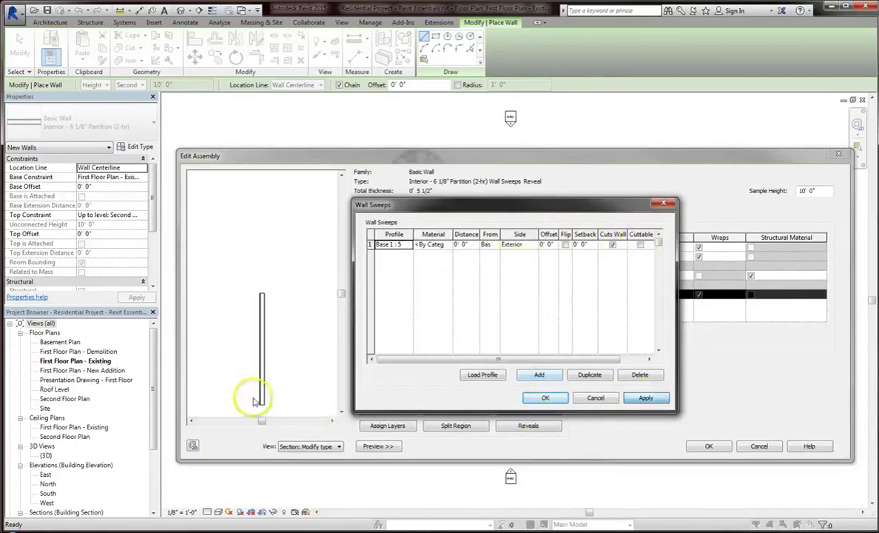
left_click(545, 398)
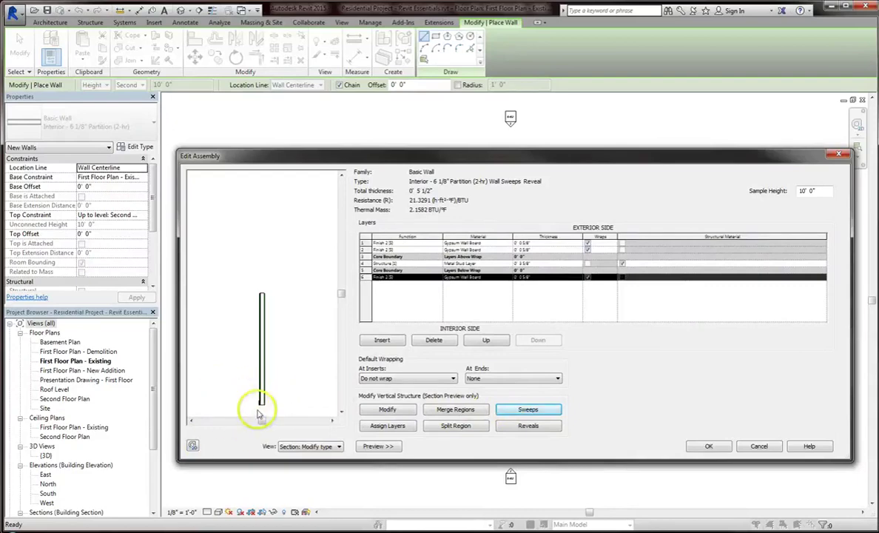
Add a second Base 1 : 5 1/2" x 5/8" sweep from Base on the Interior side, and apply.
left_click(522, 410)
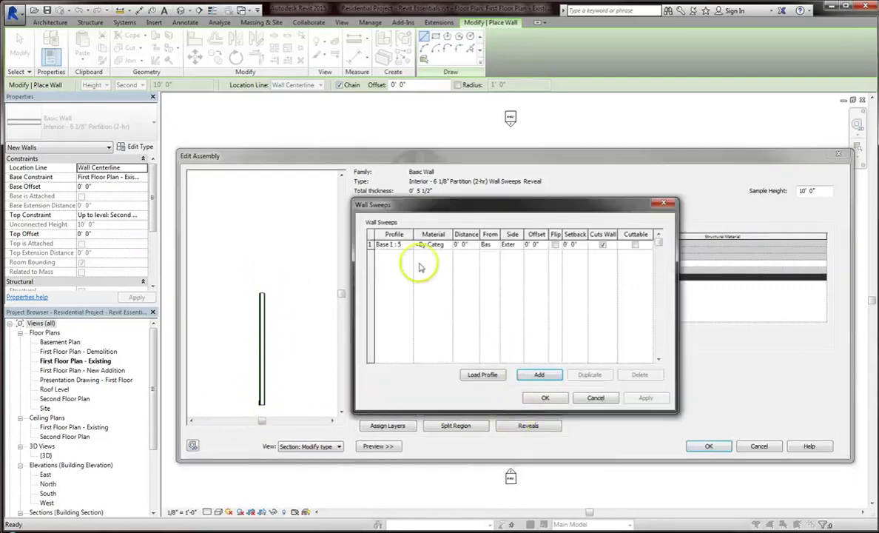
left_click(539, 374)
left_click(408, 254)
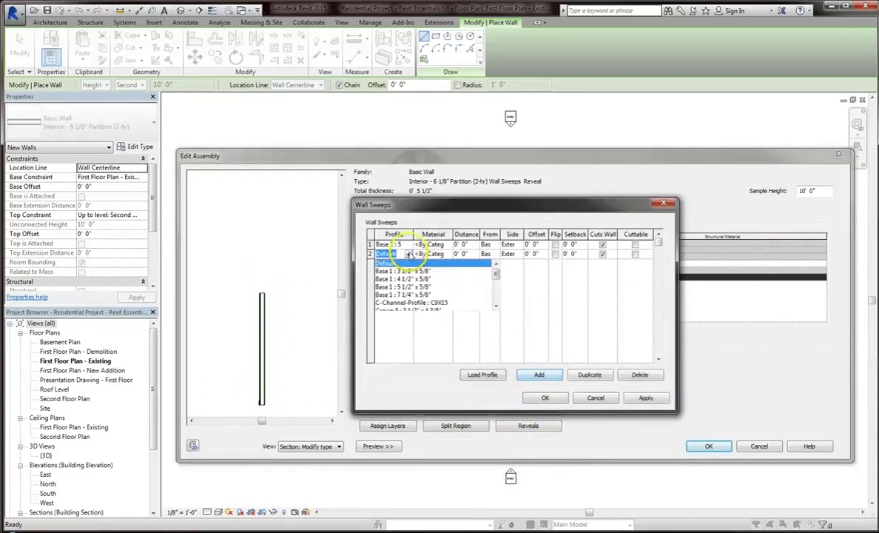
left_click(419, 287)
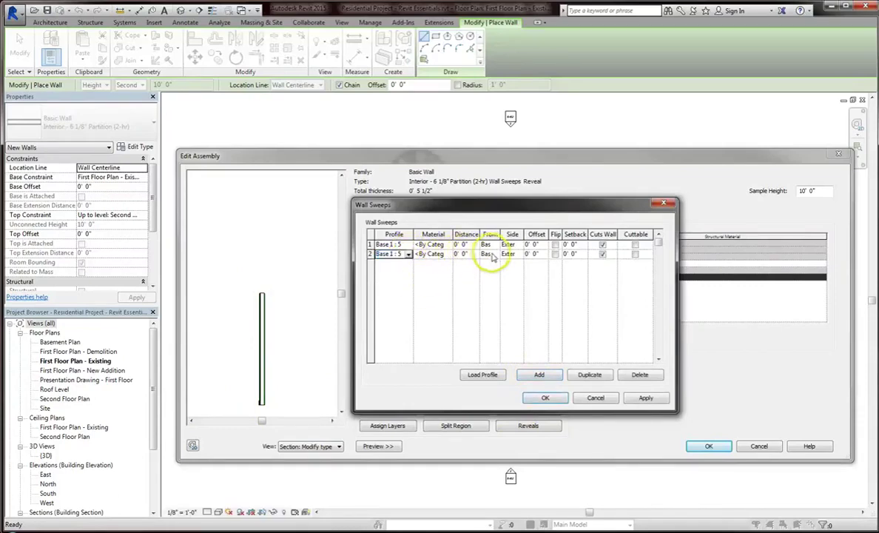
left_click(492, 263)
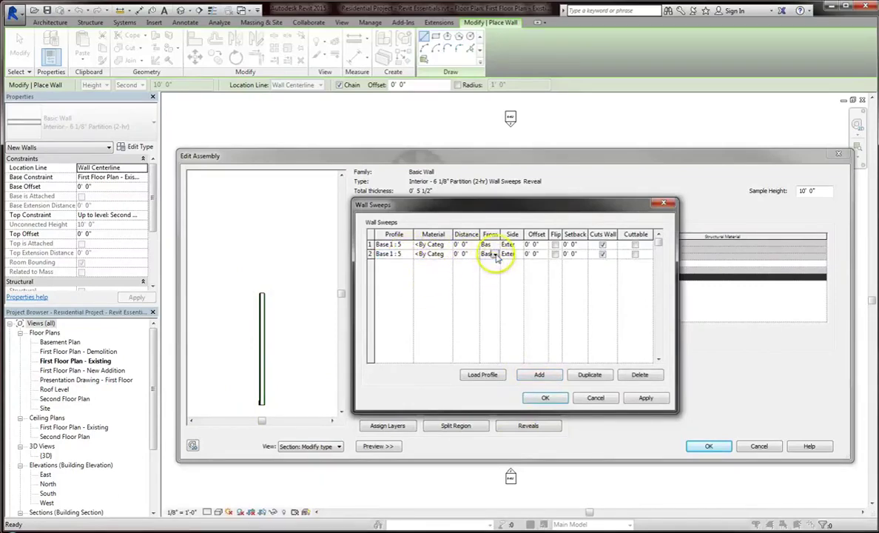
left_click(518, 254)
left_click(516, 272)
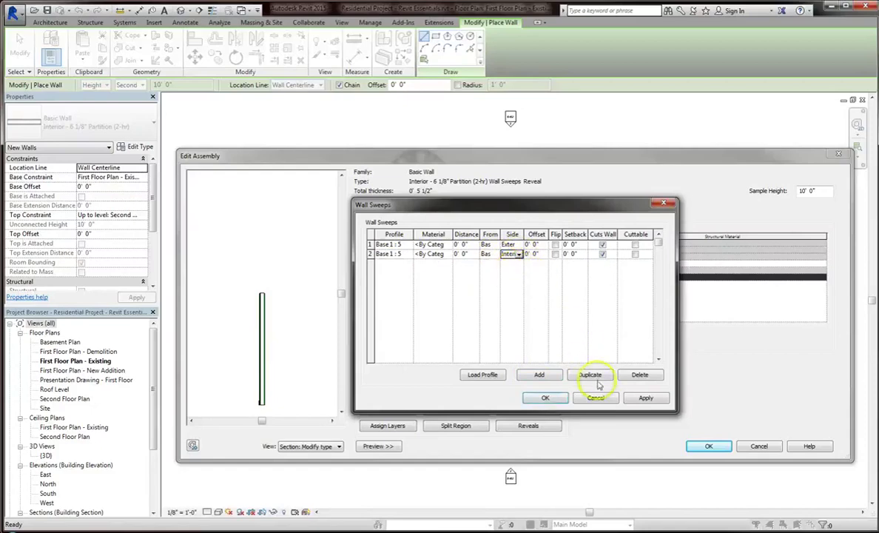
left_click(645, 400)
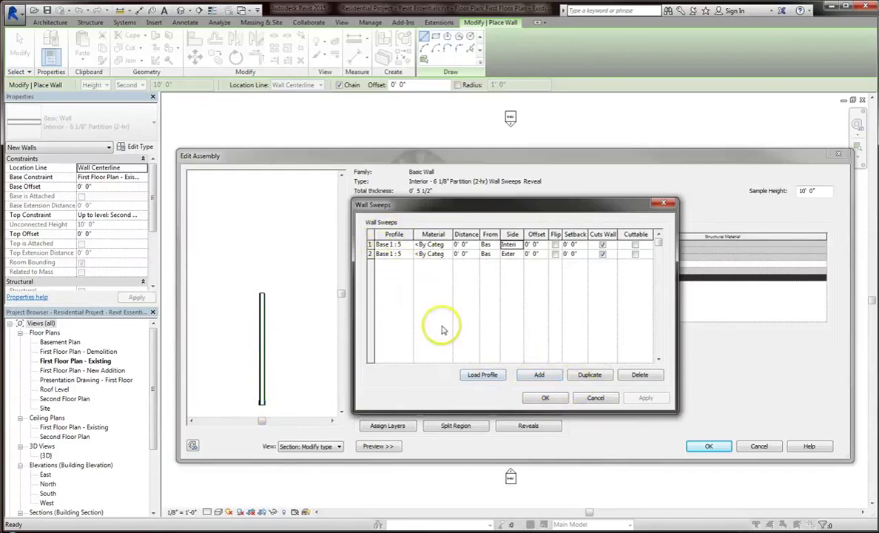
Add a third sweep with the Crown 5 profile, apply, and dismiss the overlap warning.
left_click(539, 375)
left_click(391, 245)
left_click(408, 245)
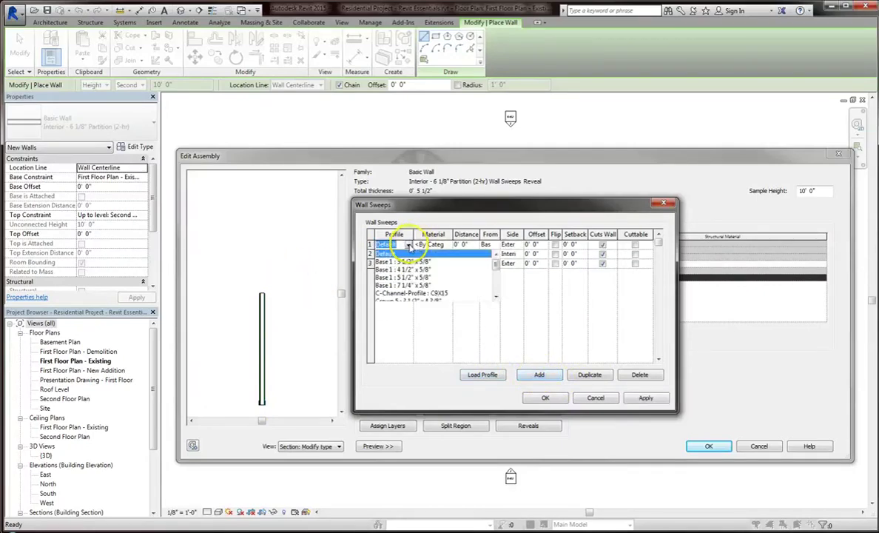
scroll(415, 266, "down", 5)
left_click(416, 253)
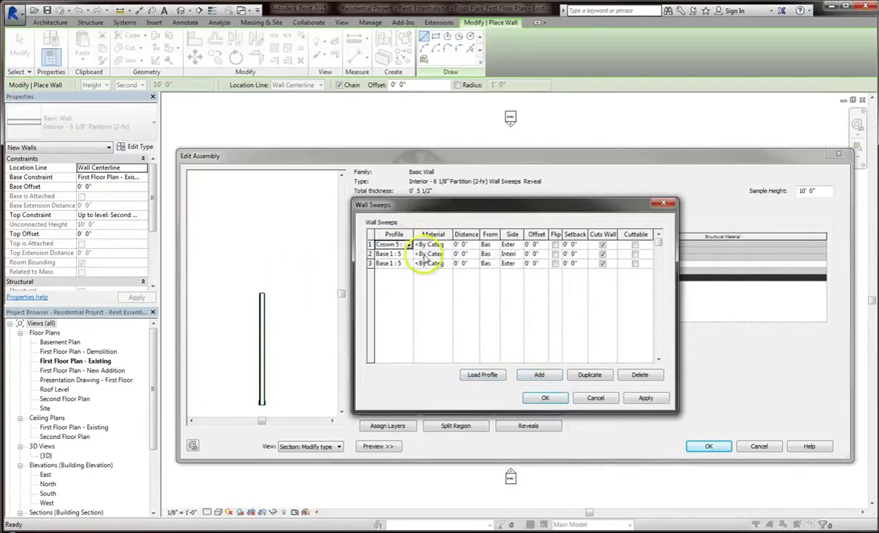
left_click(635, 400)
left_click(554, 346)
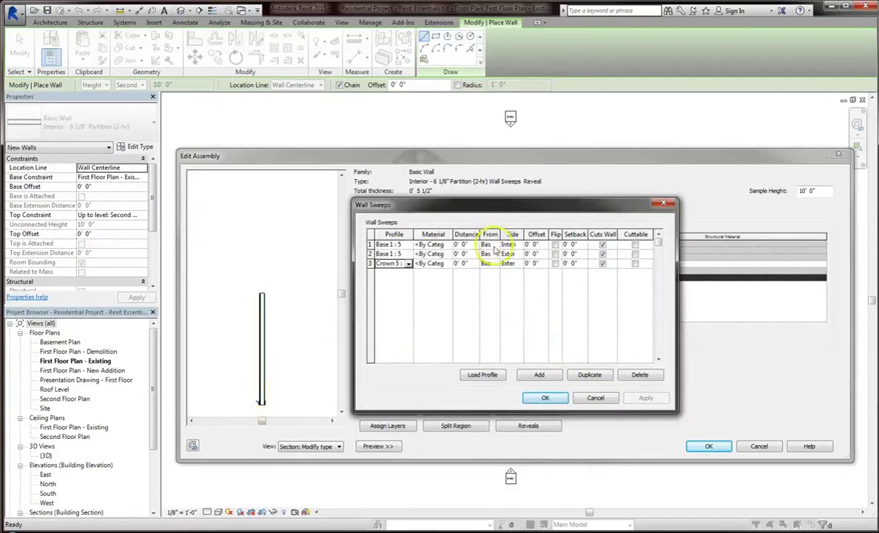
Set the first sweep to measure from Top and apply.
left_click_drag(501, 235, 513, 233)
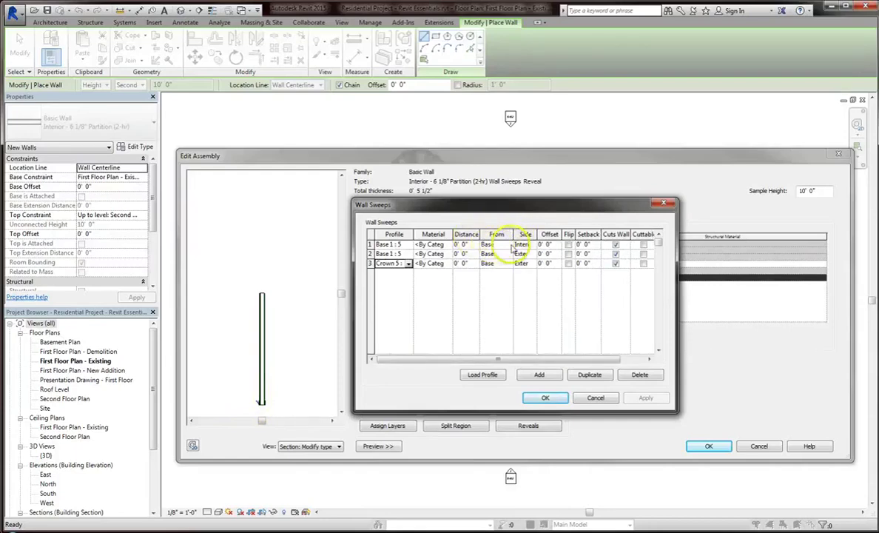
left_click(497, 245)
left_click(508, 245)
left_click(492, 263)
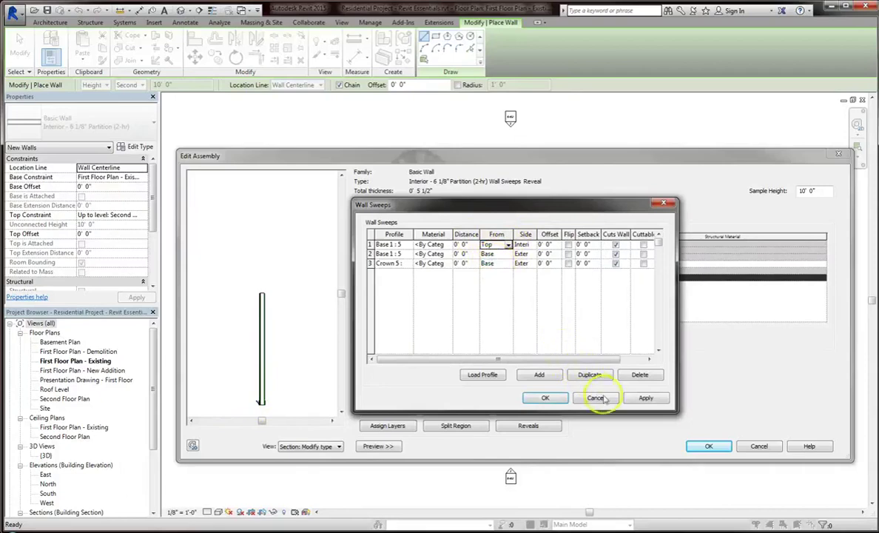
left_click(641, 399)
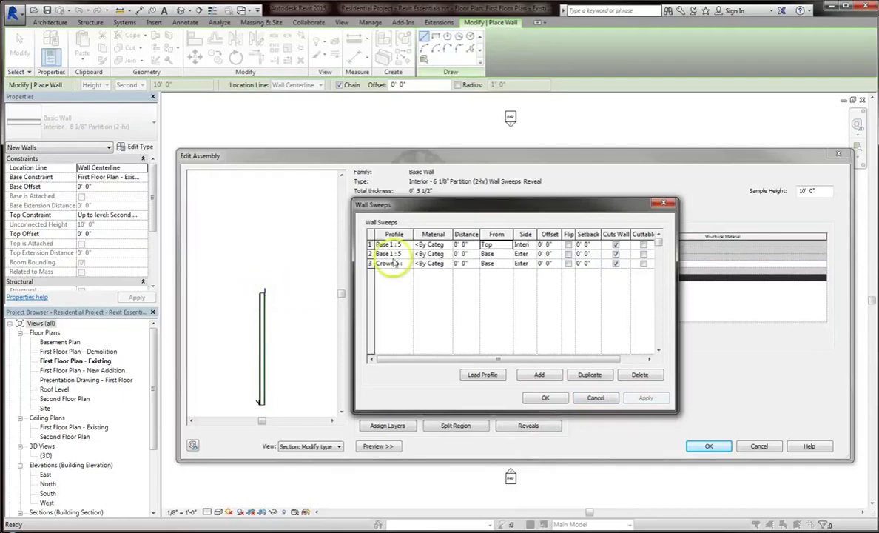
Return the first sweep to Base 1 : 5 1/2" x 5/8" measured from Base.
left_click(400, 244)
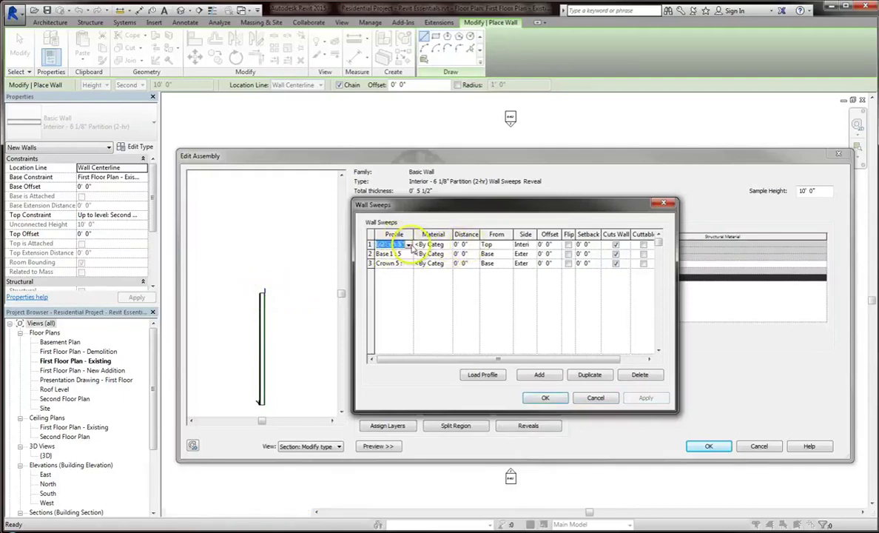
left_click(409, 244)
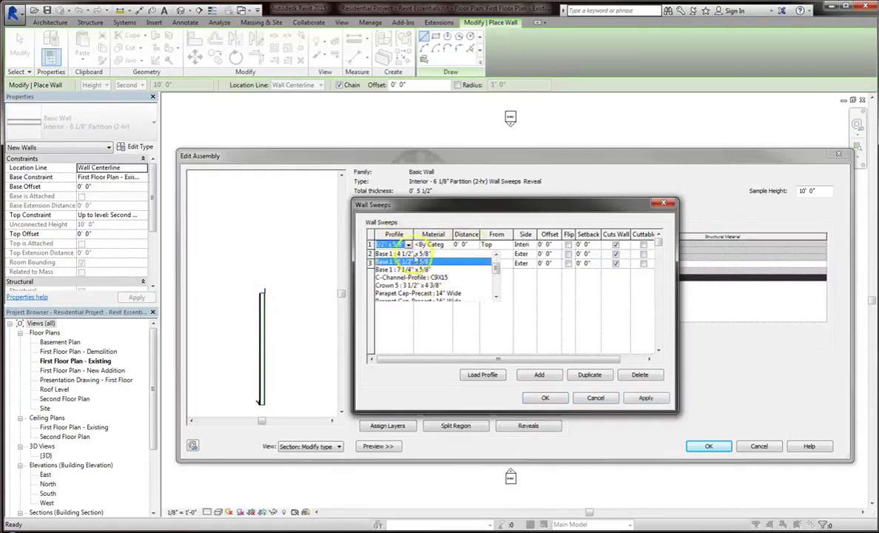
left_click(403, 261)
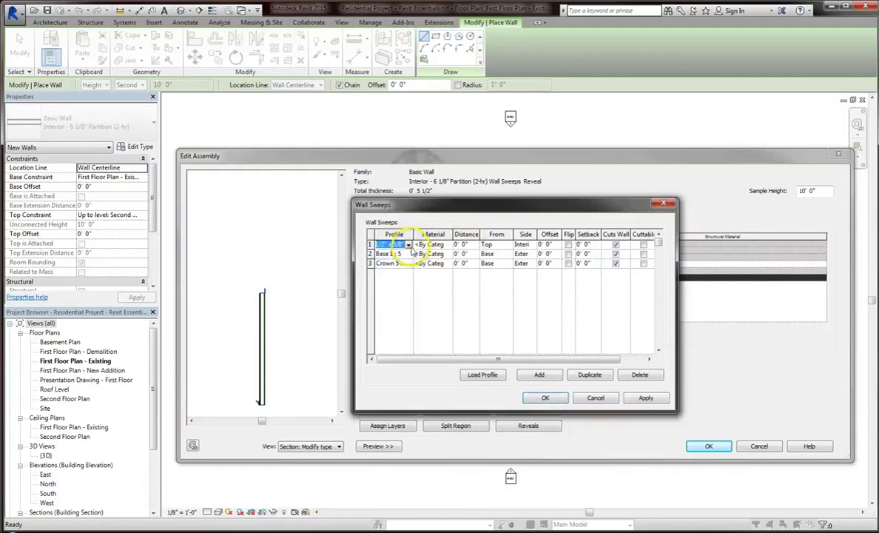
left_click(497, 244)
left_click(488, 254)
Set the third sweep to the Crown 5 profile measured 0' 4" from Top.
left_click(507, 263)
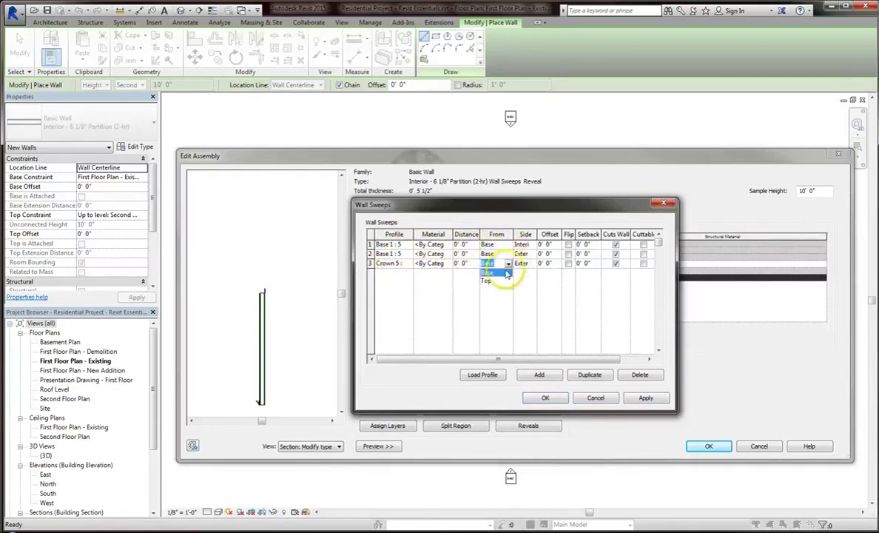
left_click(489, 281)
left_click(403, 263)
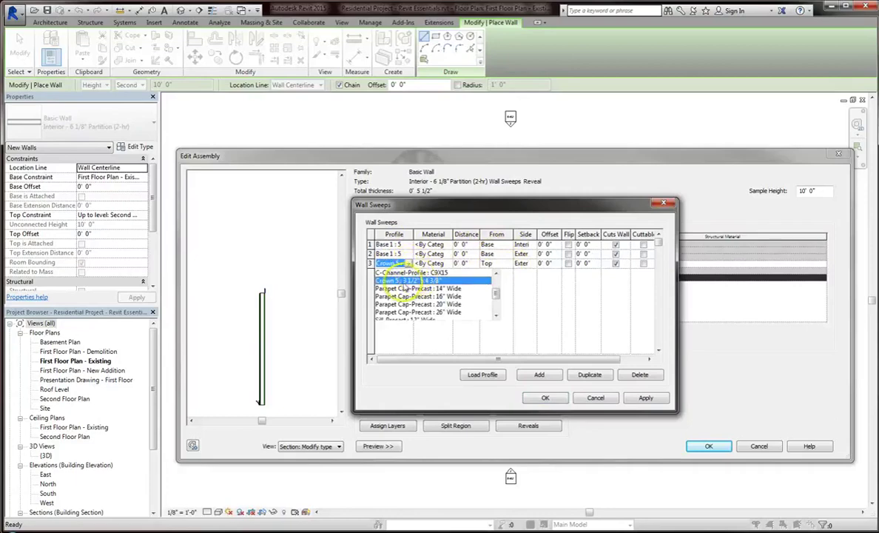
left_click(476, 271)
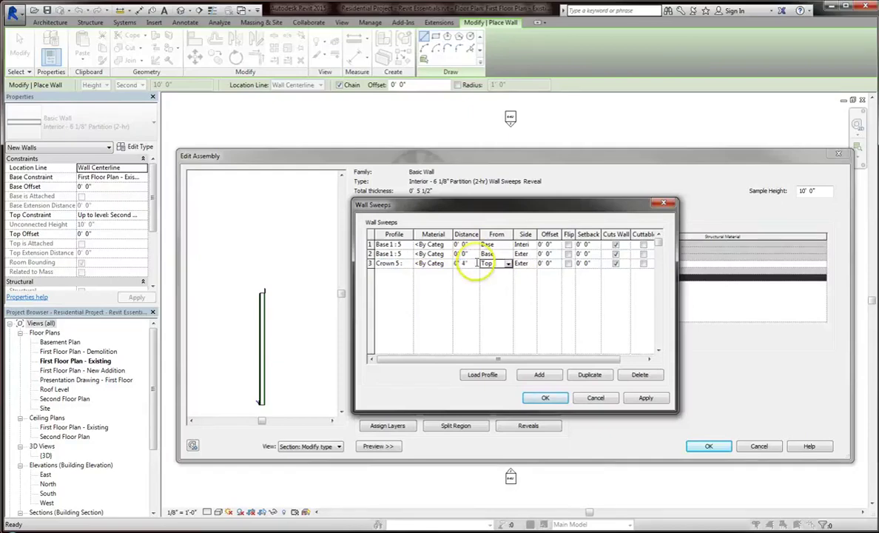
Dismiss the sweep warning and set the exterior Crown 5 sweep to -0' 4" from Top.
left_click(646, 397)
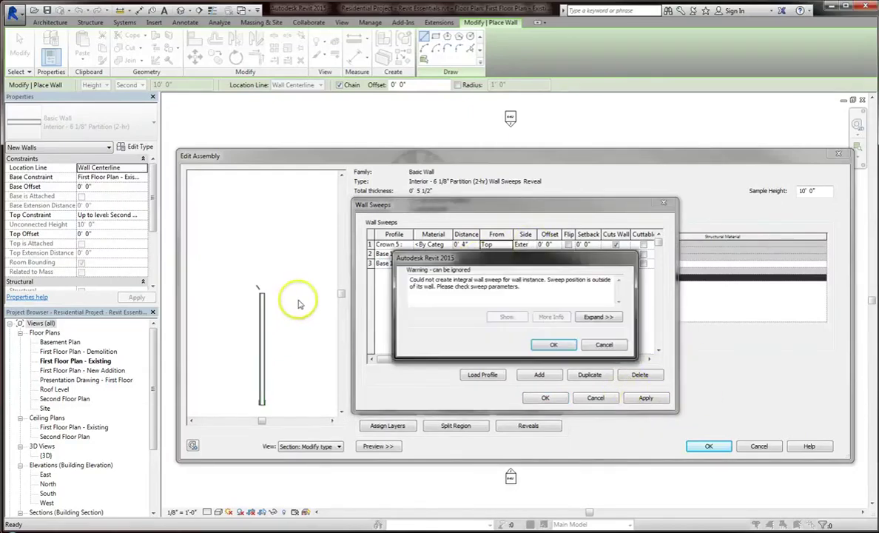
left_click(553, 346)
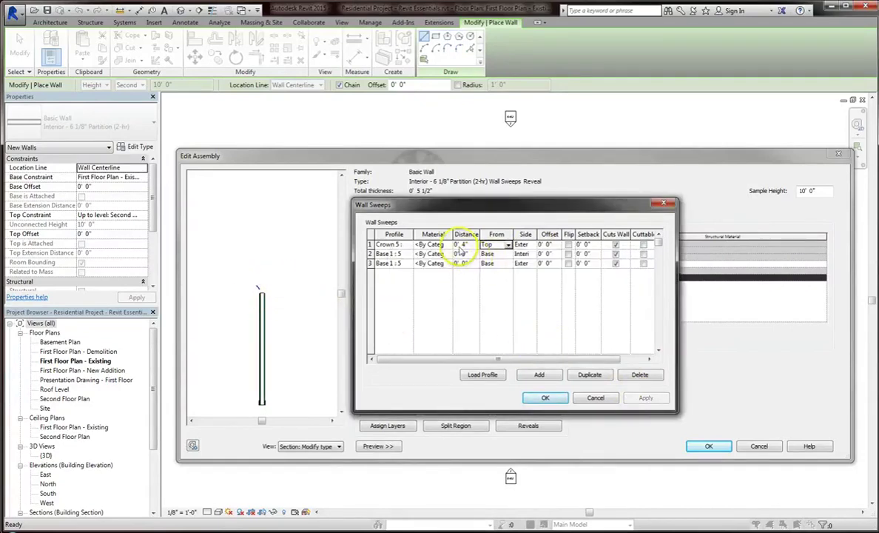
left_click(457, 244)
type("-")
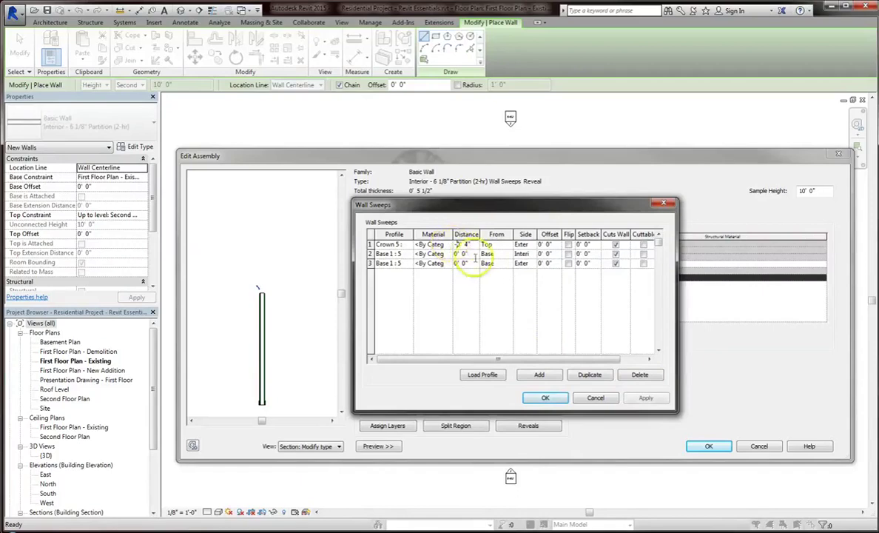
left_click(653, 403)
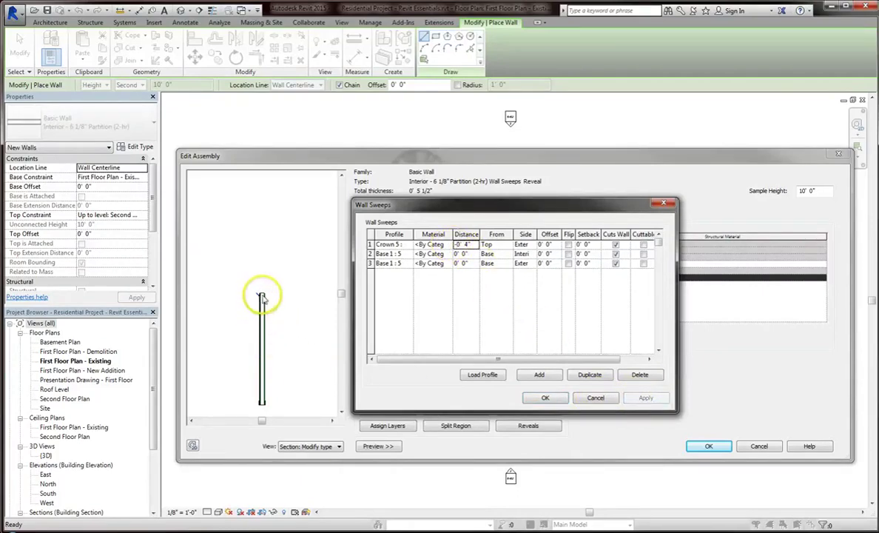
Add an interior Crown 5 sweep at -0' 4" from Top, apply it, and close Wall Sweeps.
left_click(540, 375)
left_click(389, 244)
left_click(408, 245)
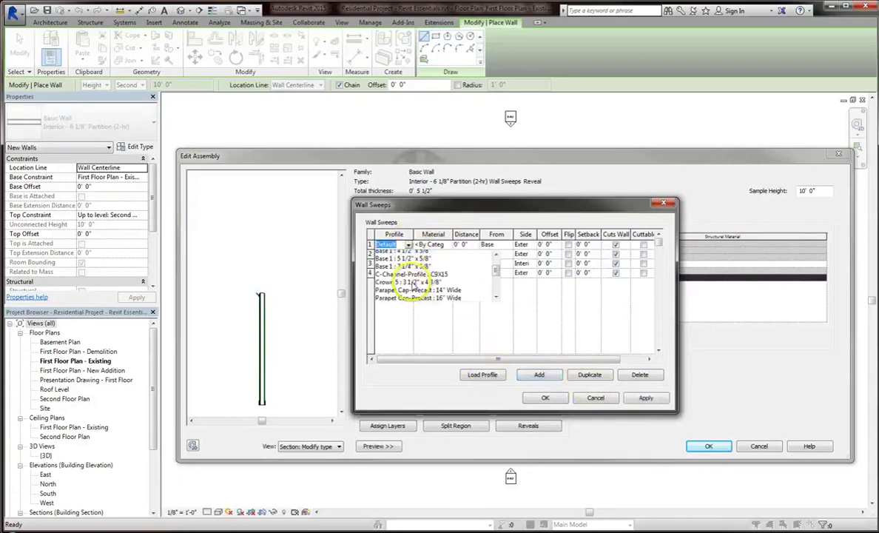
left_click(408, 282)
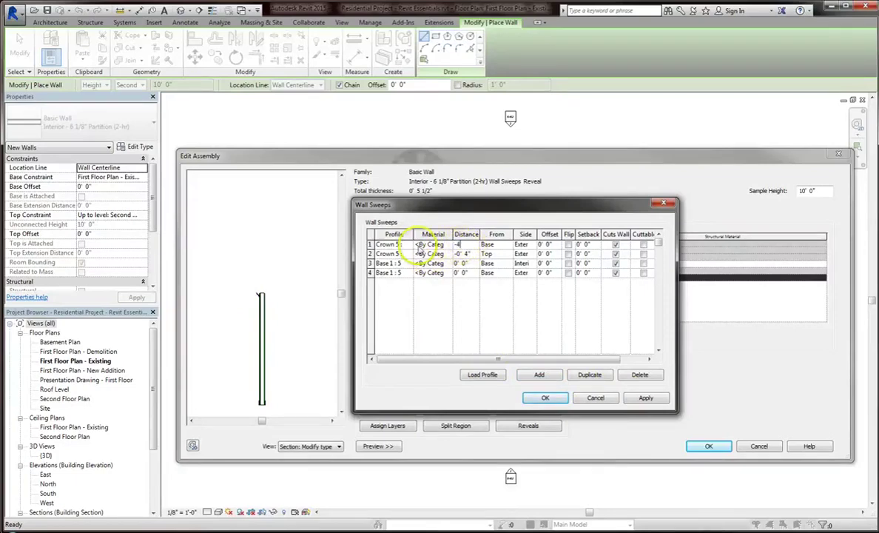
type("-4\"")
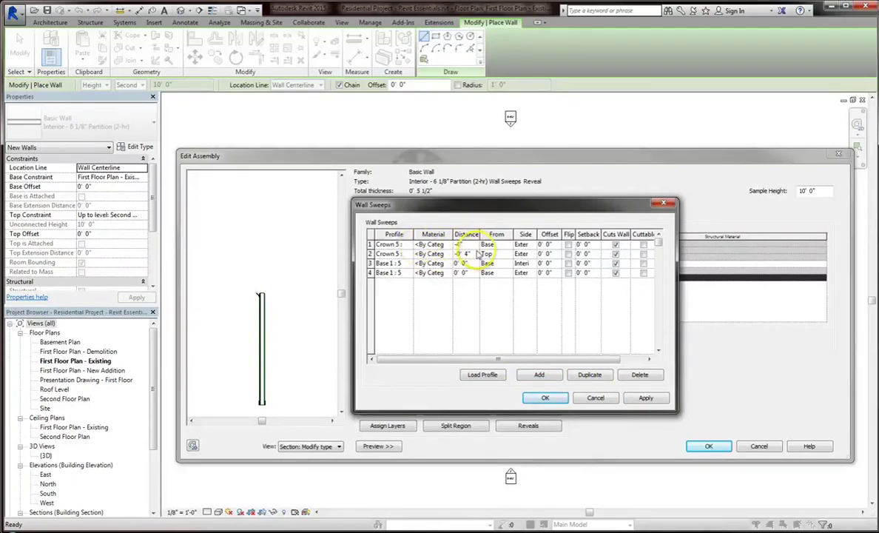
left_click(507, 245)
left_click(486, 263)
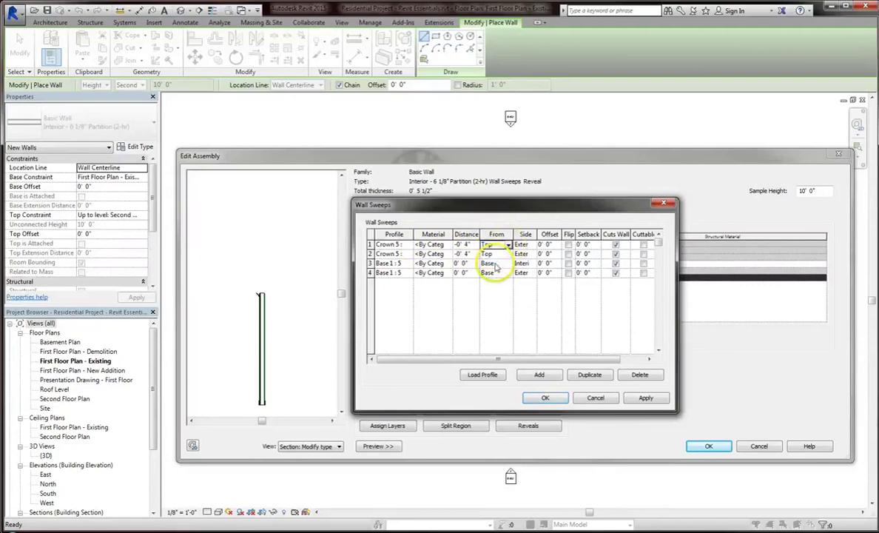
left_click(521, 245)
left_click(532, 245)
left_click(527, 263)
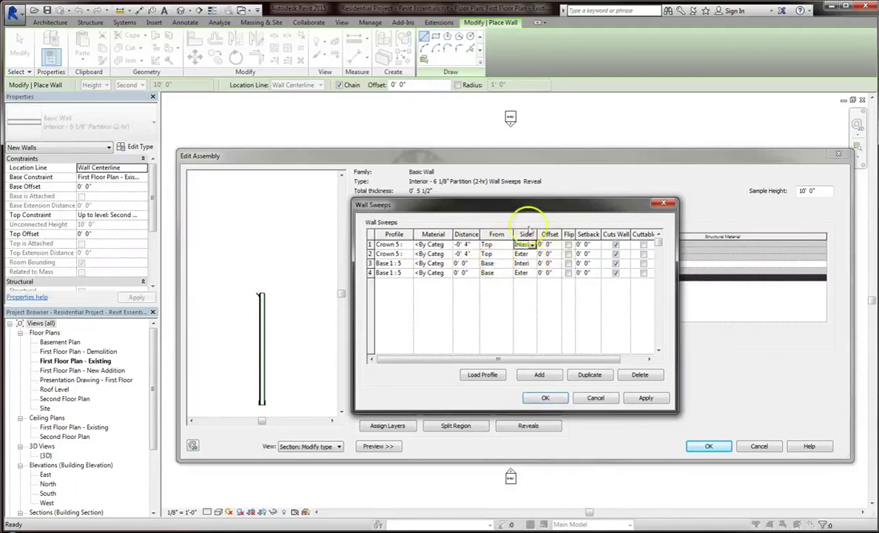
left_click(644, 397)
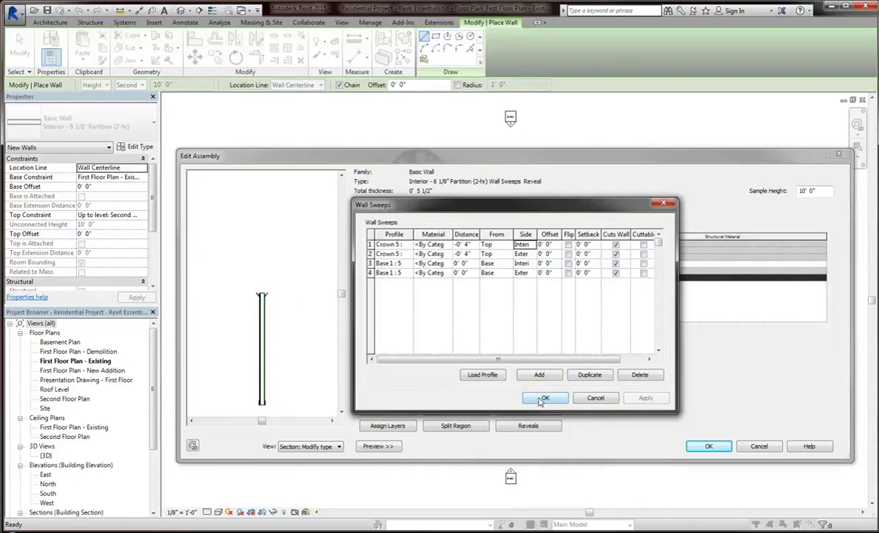
left_click(543, 399)
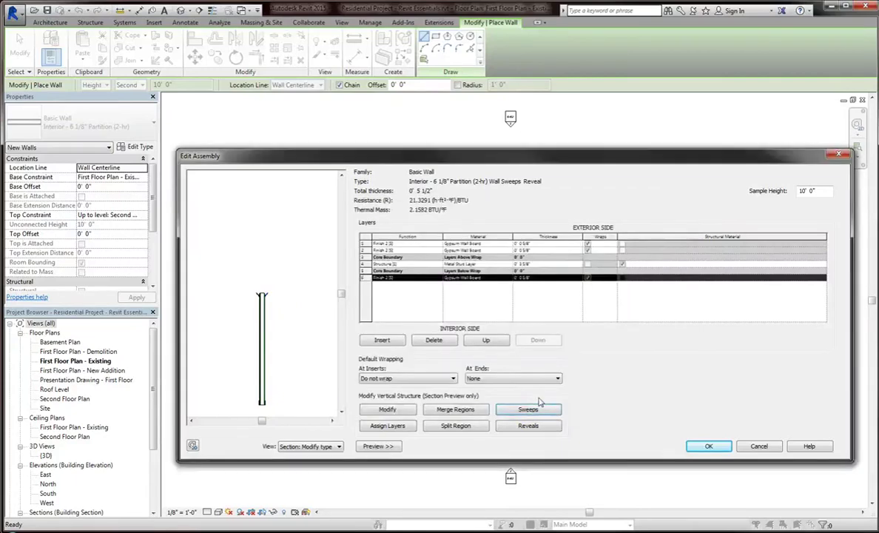
Confirm the new wall type, draw a two-segment L-shaped partition left of the house, and open {3D}.
left_click(709, 447)
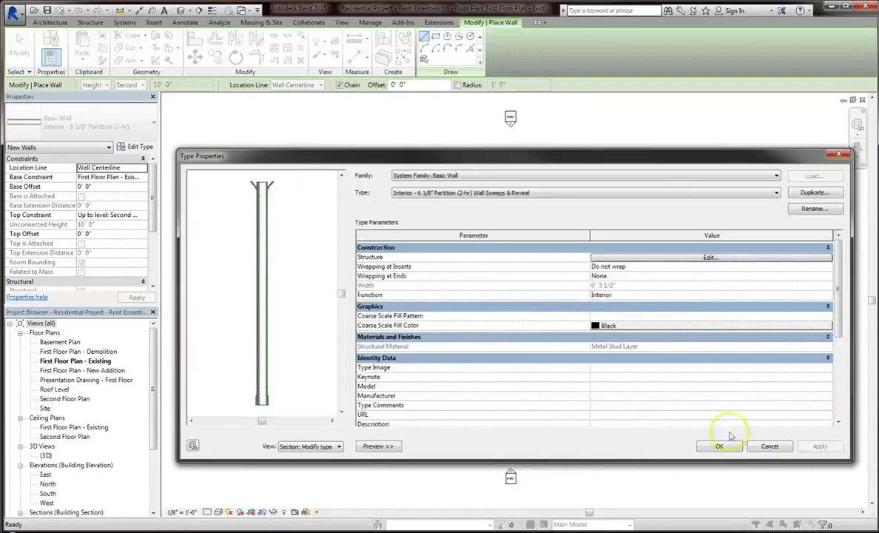
left_click(725, 444)
left_click(256, 218)
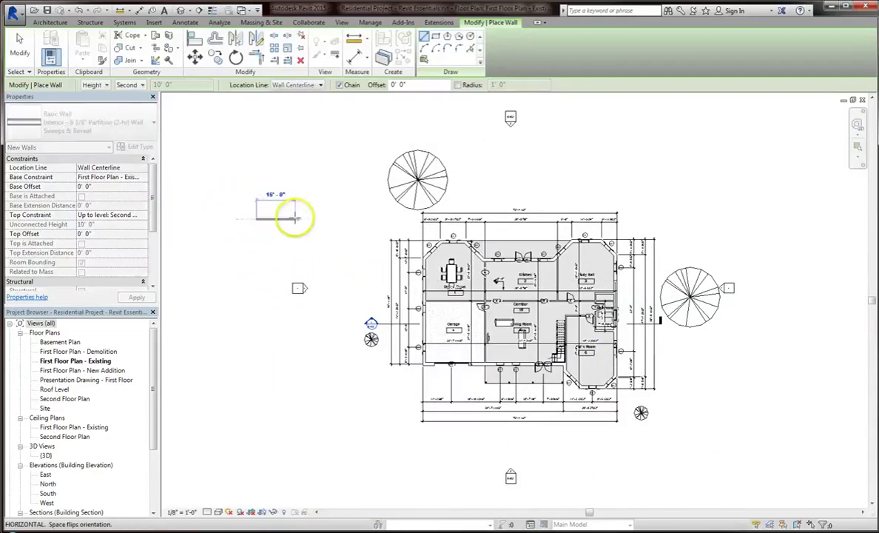
left_click(299, 218)
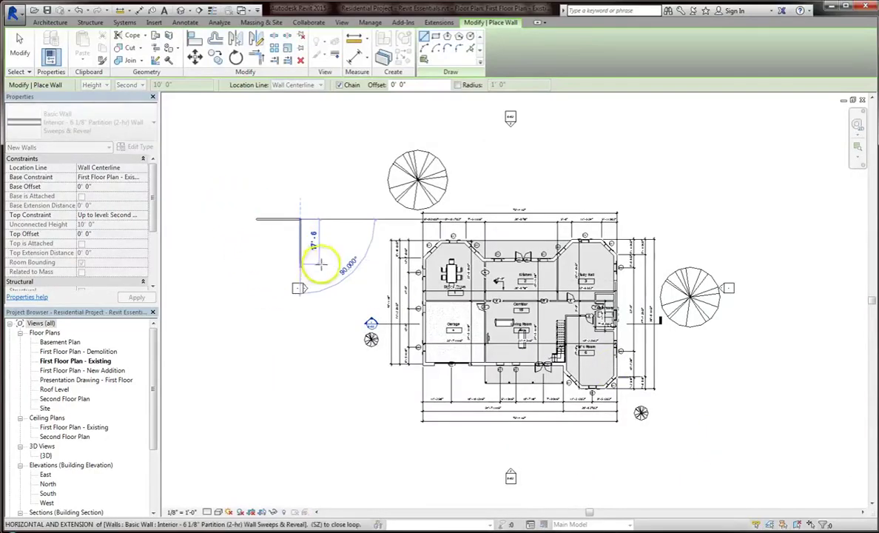
left_click(300, 264)
left_click(179, 10)
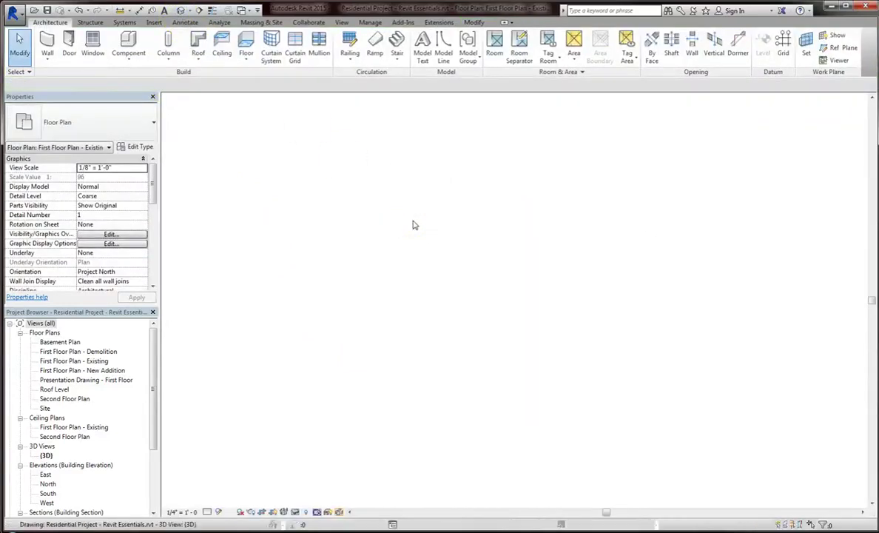
Switch the 3D view to the Shaded visual style and zoom in on the L-shaped partition walls.
scroll(451, 211, "up", 5)
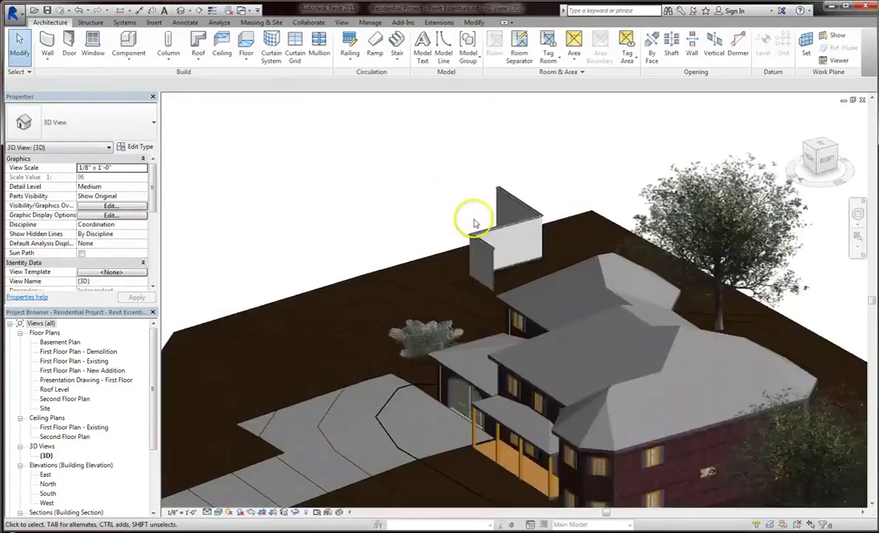
scroll(491, 250, "up", 3)
middle_click_drag(500, 301, 498, 314, "shift")
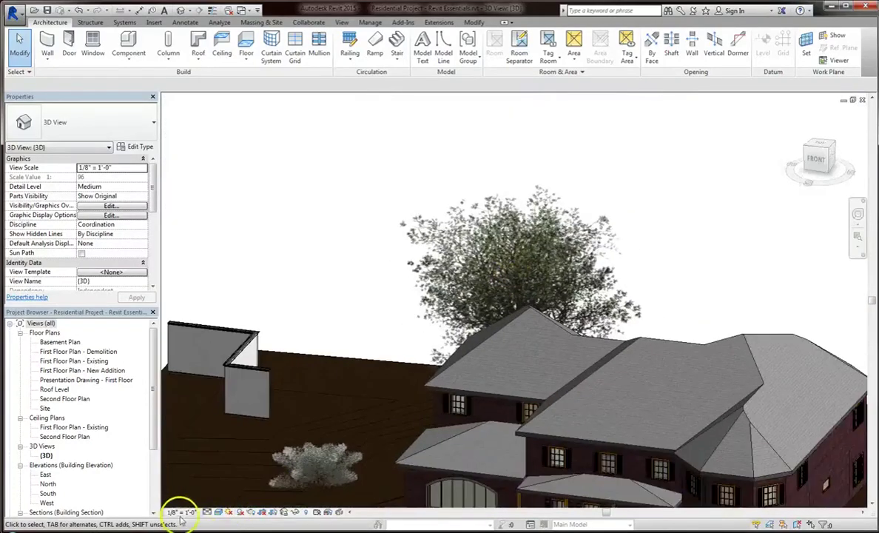
left_click(218, 512)
left_click(237, 471)
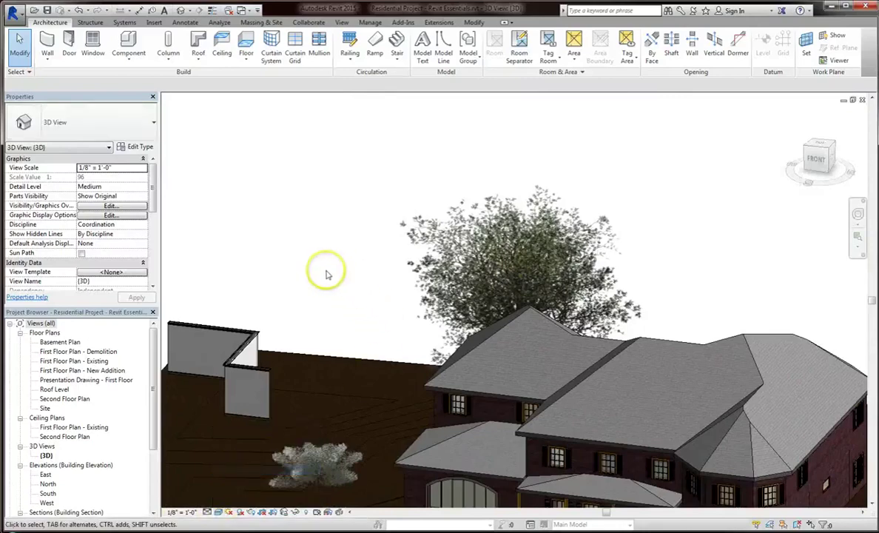
scroll(228, 337, "up", 5)
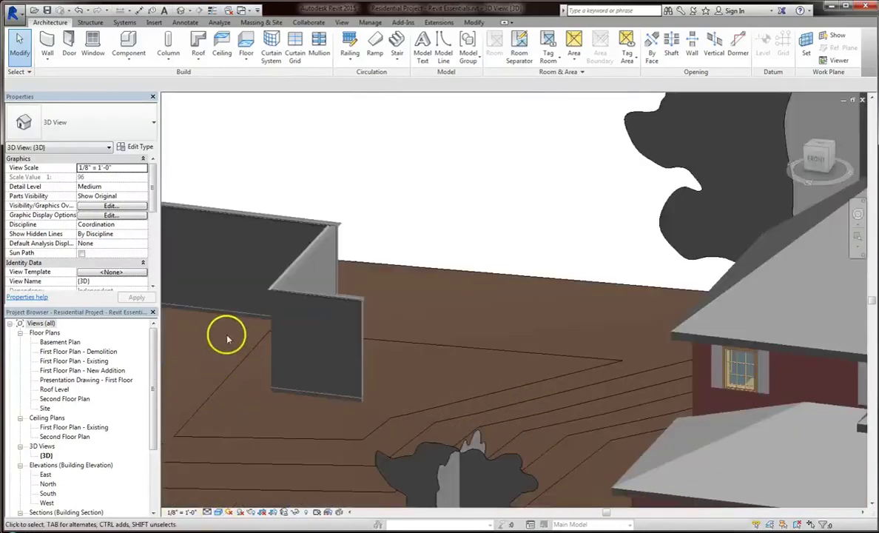
scroll(340, 311, "down", 4)
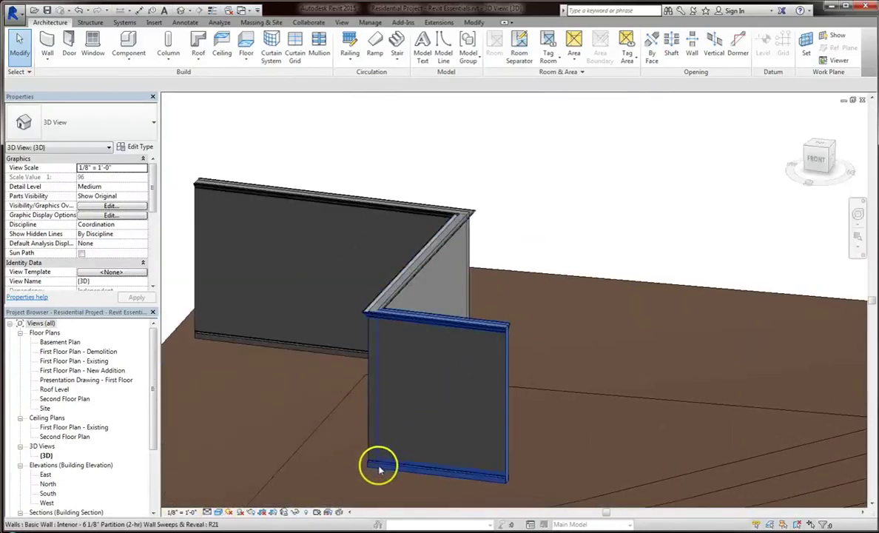
scroll(292, 497, "up", 1)
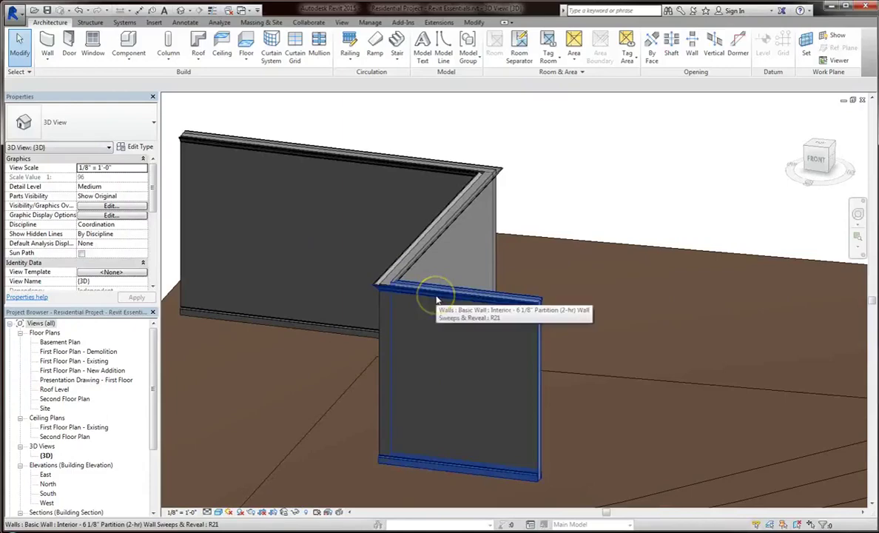
Open the Reveals settings in the front partition wall type's structure.
left_click(437, 299)
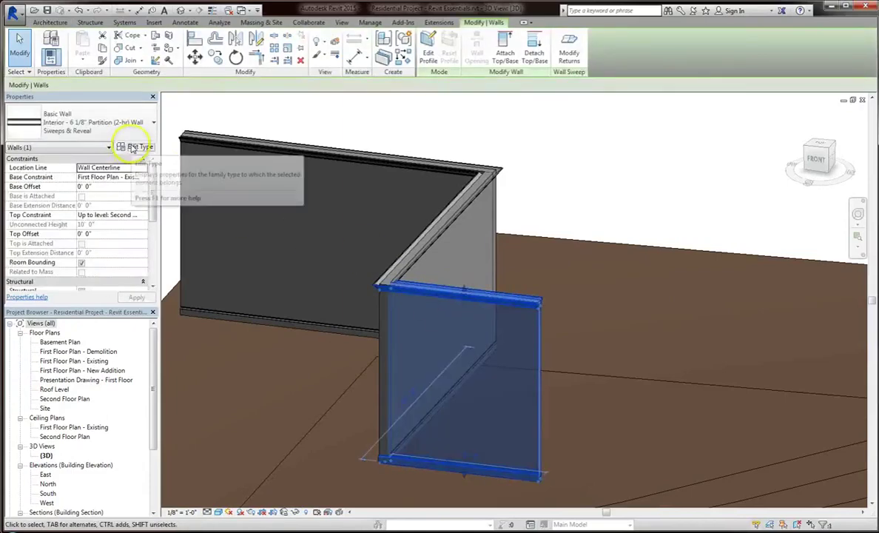
left_click(137, 147)
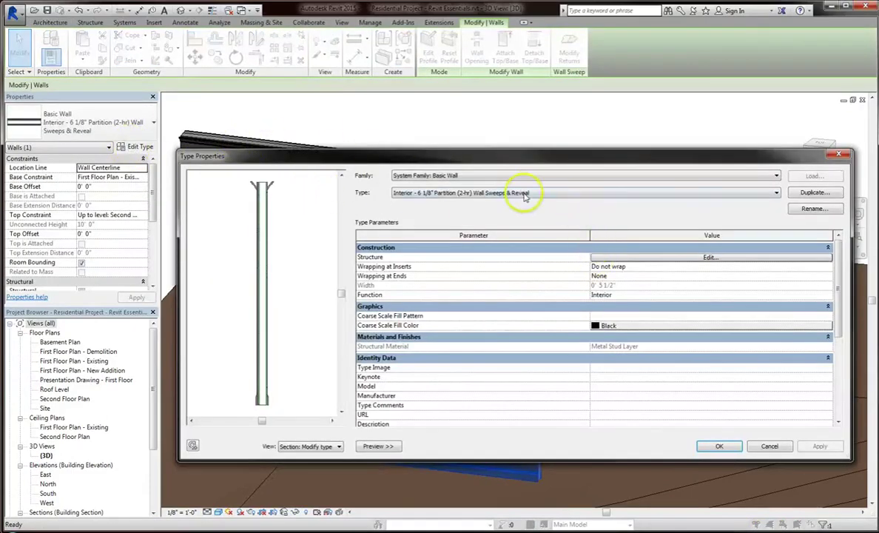
left_click(709, 258)
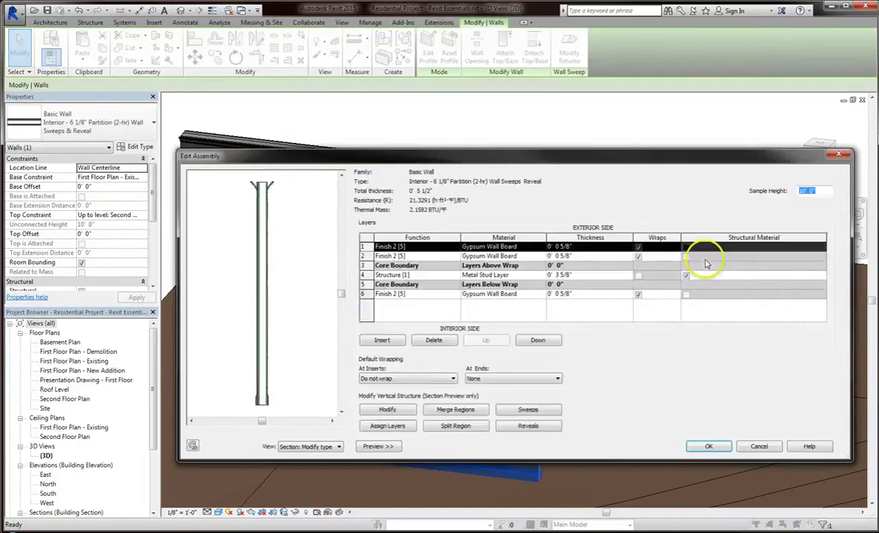
left_click(529, 426)
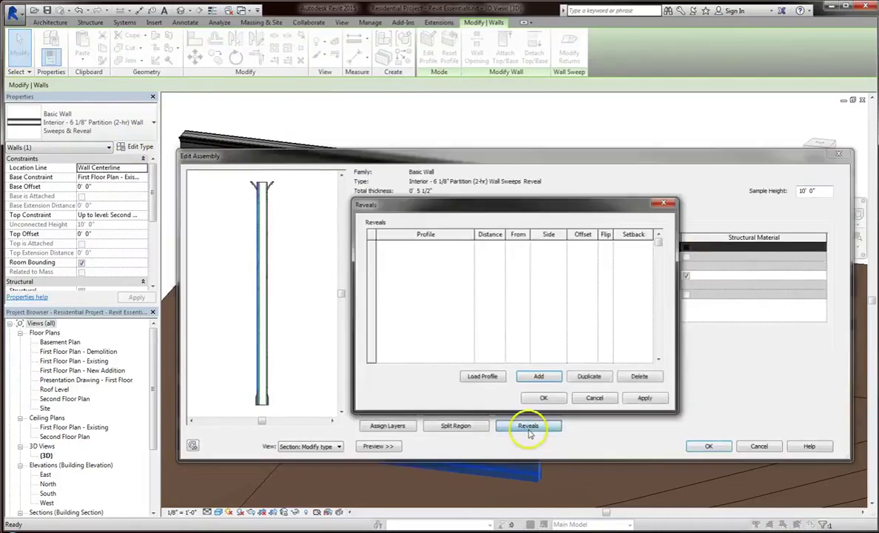
Add a Default-profile reveal measured from Base at a distance of 2' 0".
left_click(541, 378)
left_click(469, 245)
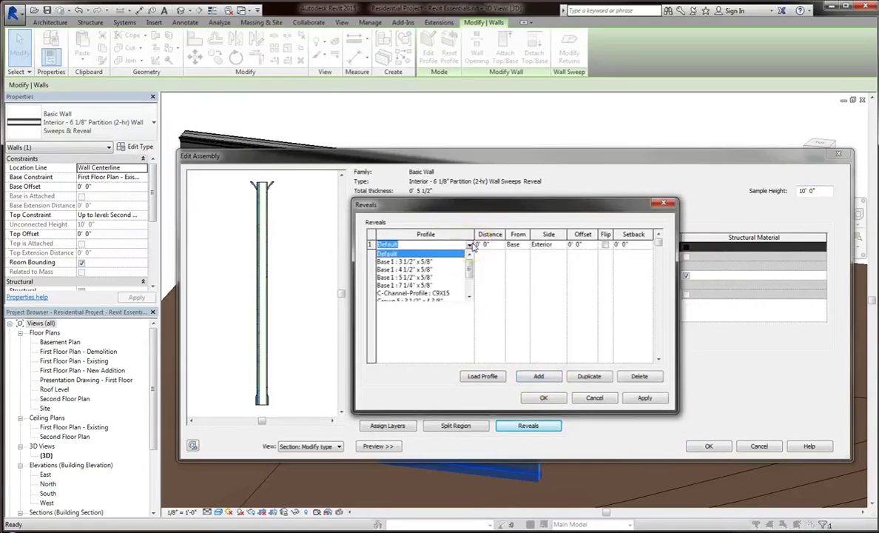
left_click(472, 247)
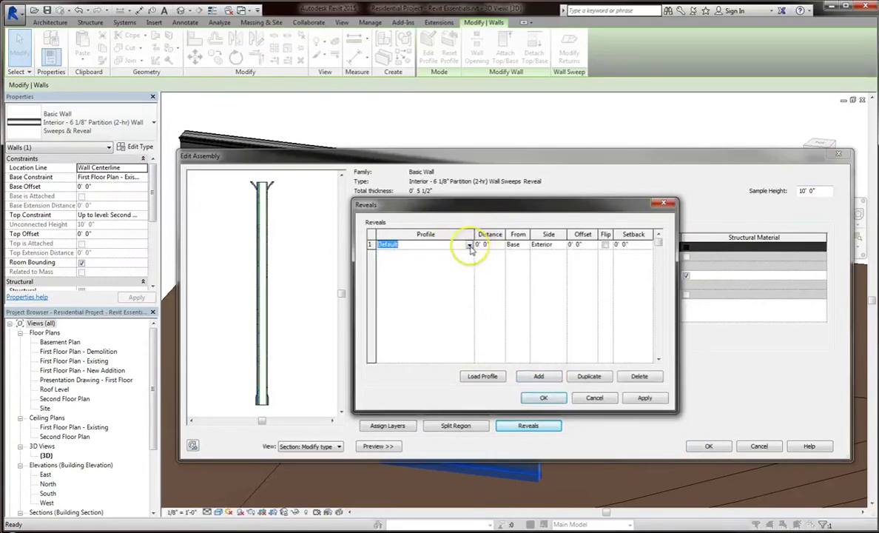
left_click(469, 246)
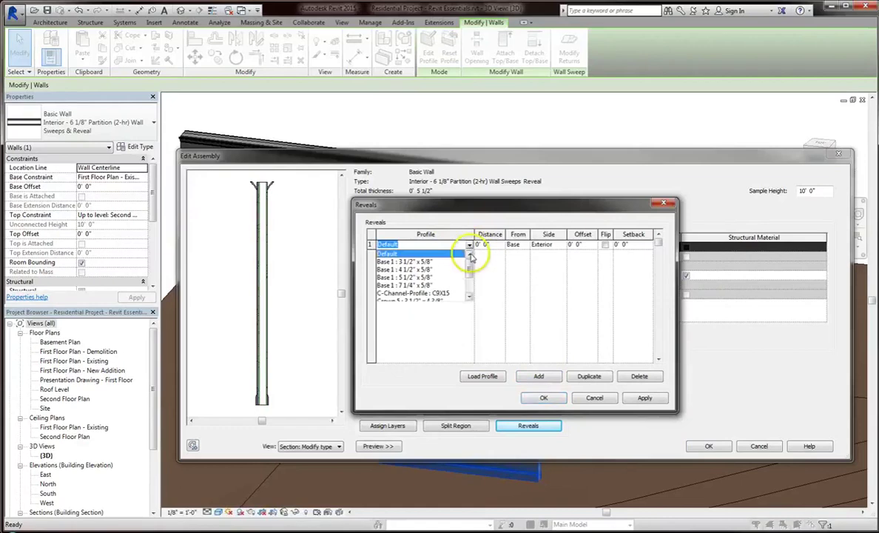
left_click(521, 249)
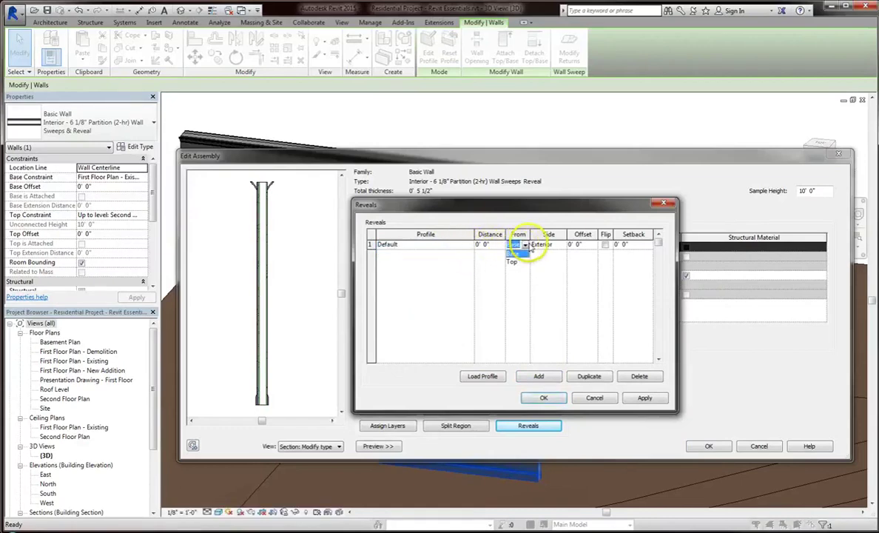
left_click(518, 254)
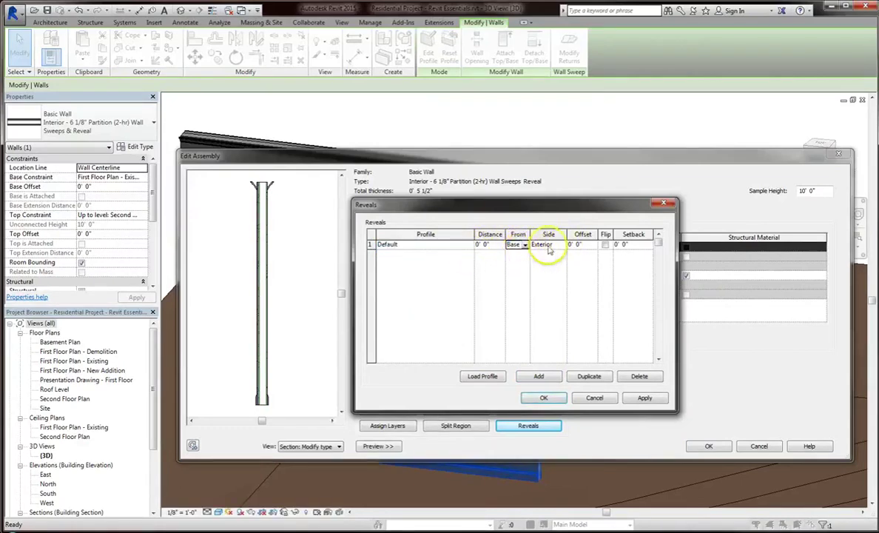
left_click(482, 244)
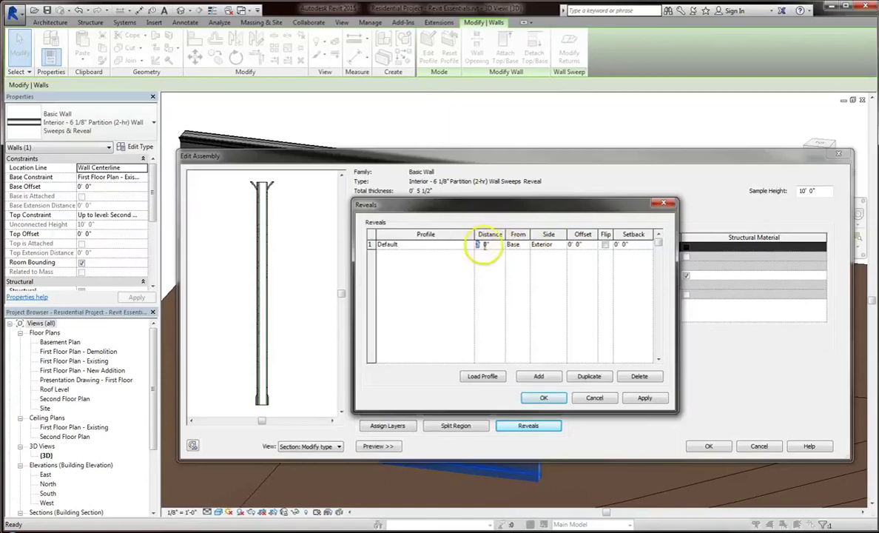
type("2")
left_click(632, 400)
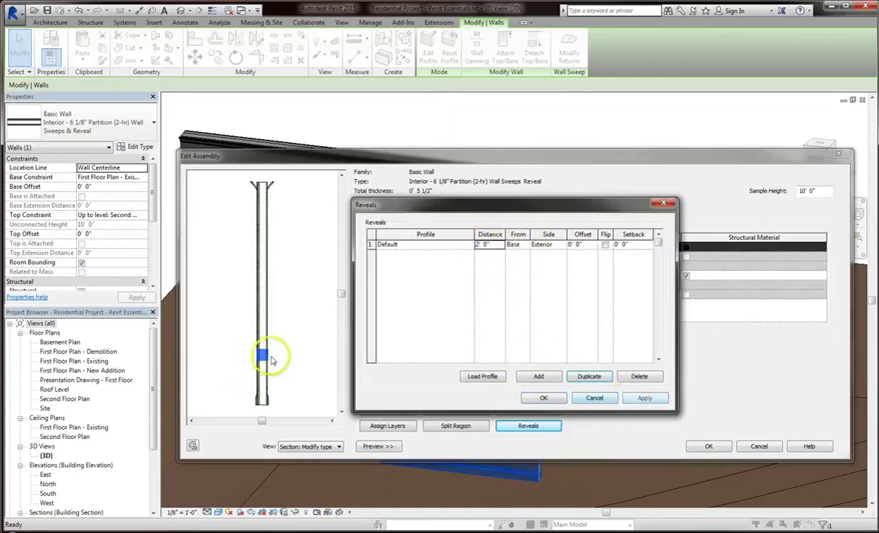
Set the reveal's offset to 0' 3" and confirm the reveal settings.
left_click(573, 246)
type("6")
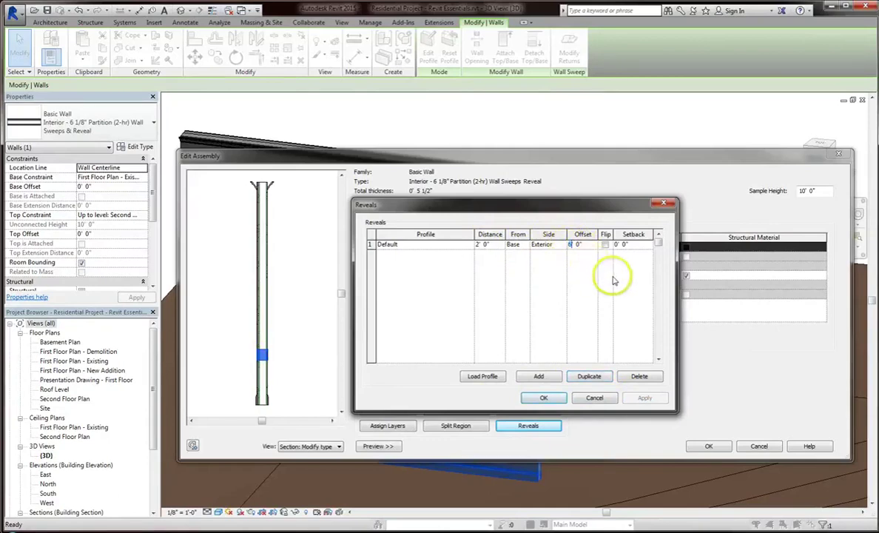
left_click(585, 245)
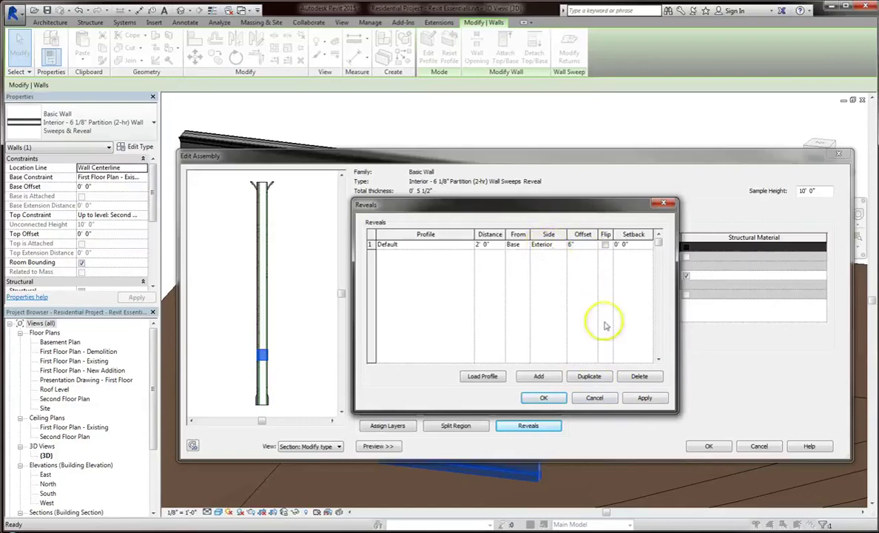
left_click(644, 398)
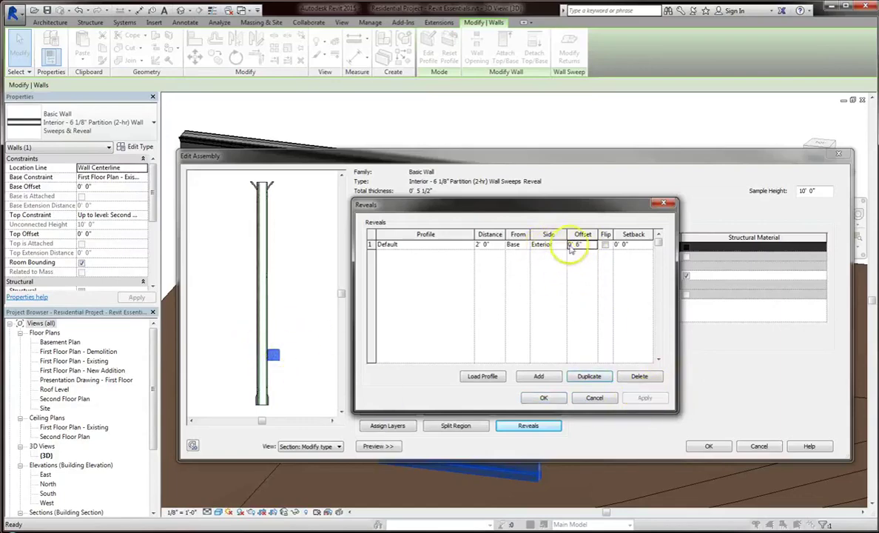
type("3")
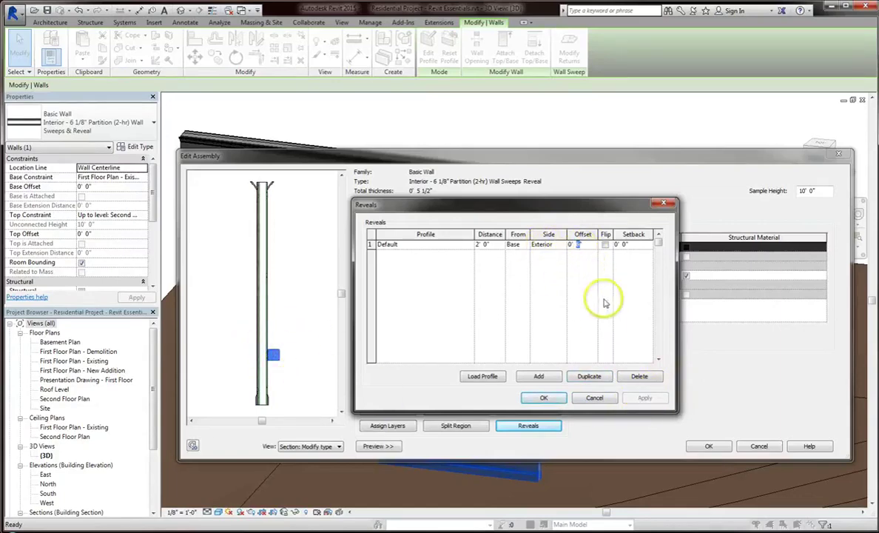
left_click(531, 398)
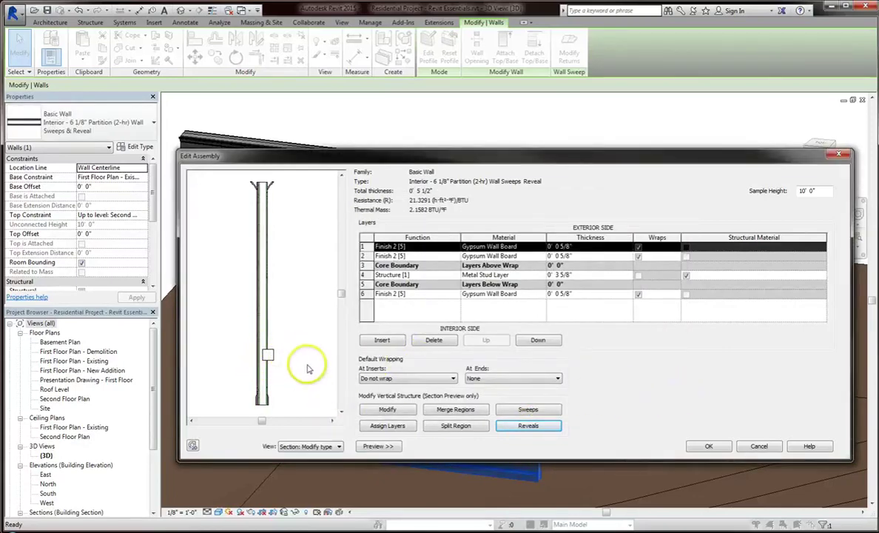
Confirm Edit Assembly and Type Properties, then deselect the wall.
left_click(710, 446)
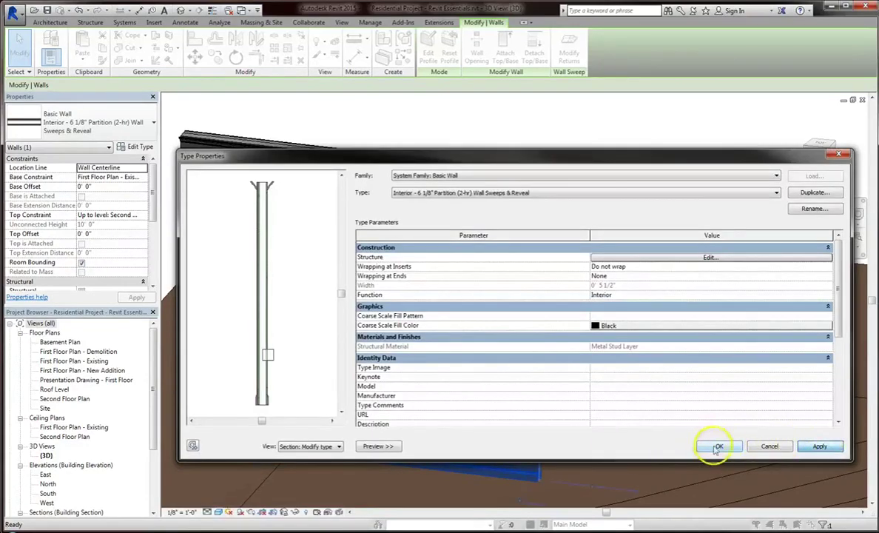
left_click(720, 446)
left_click(627, 177)
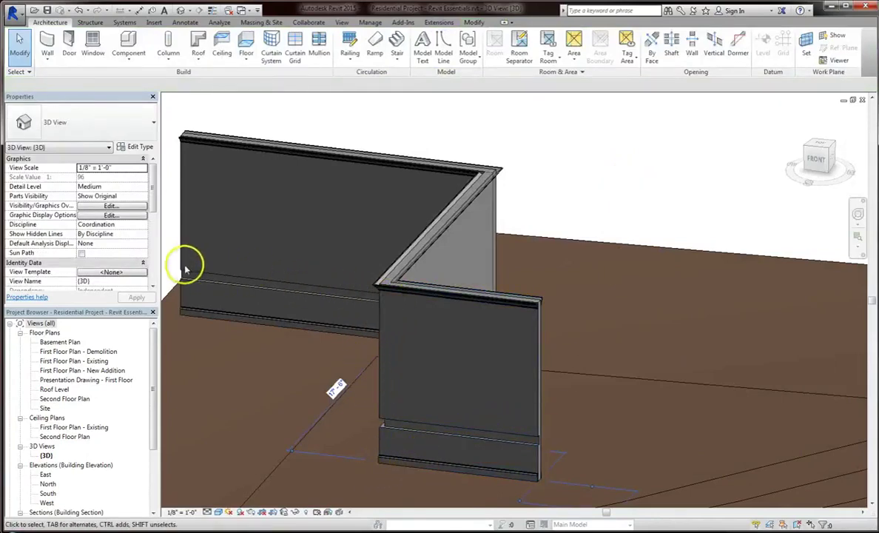
Zoom in on the partition to inspect the reveal groove above the base sweep.
scroll(185, 256, "up", 5)
scroll(503, 278, "down", 3)
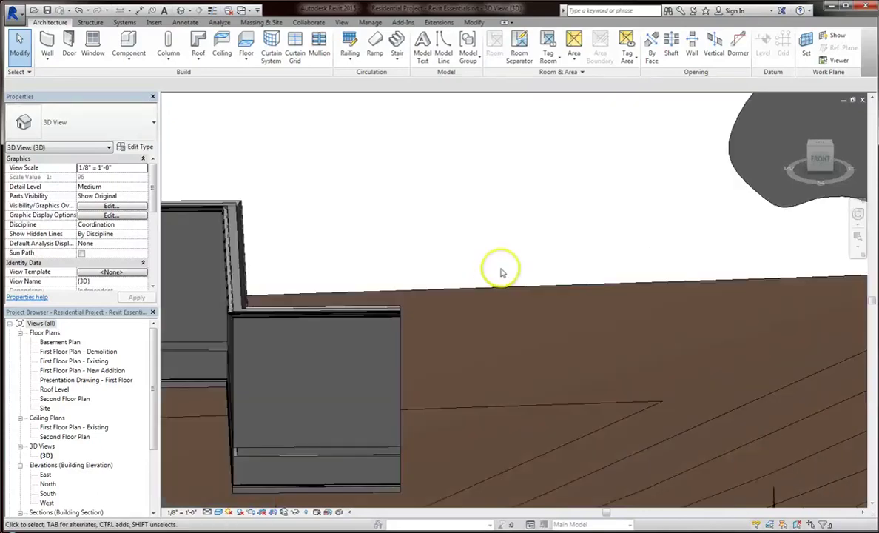
scroll(418, 367, "up", 2)
scroll(448, 367, "down", 4)
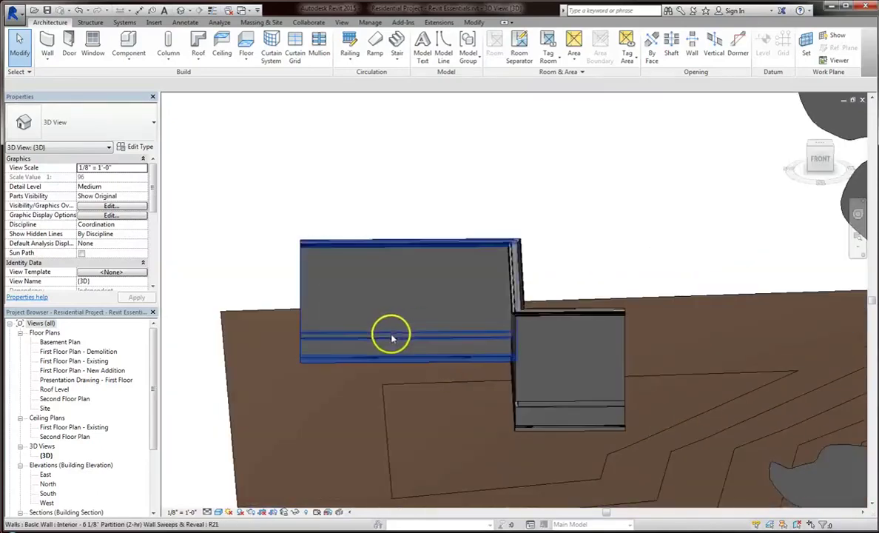
scroll(365, 400, "up", 1)
scroll(364, 399, "up", 1)
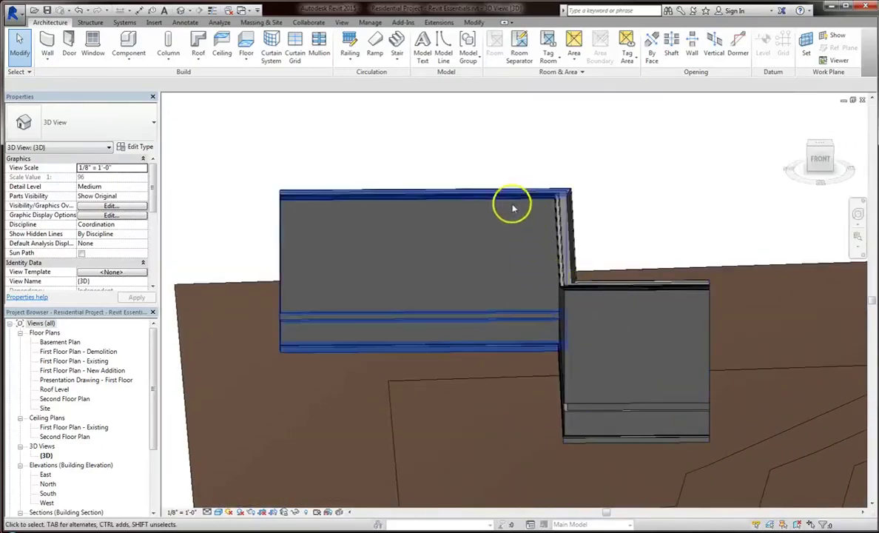